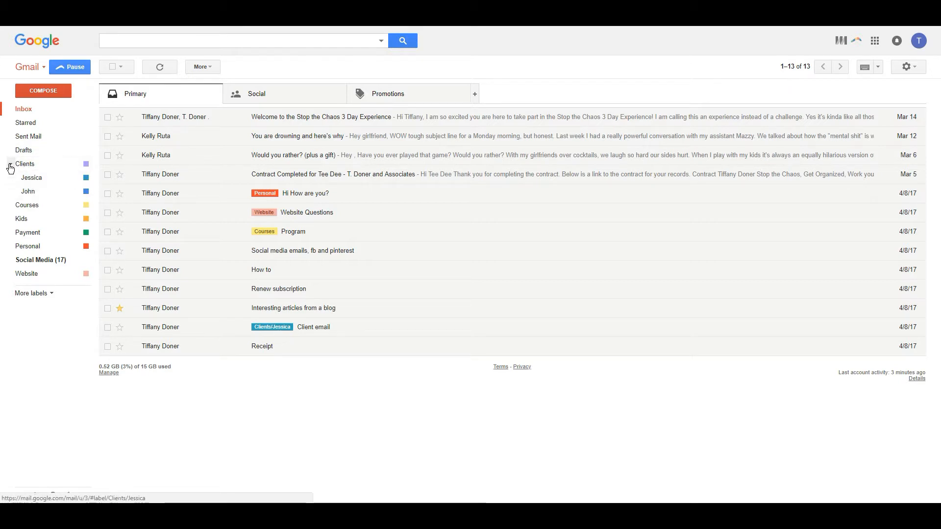
Look through the mailbox label list, including the Clients sublabels, the additional labels and the Categories group.
click(12, 166)
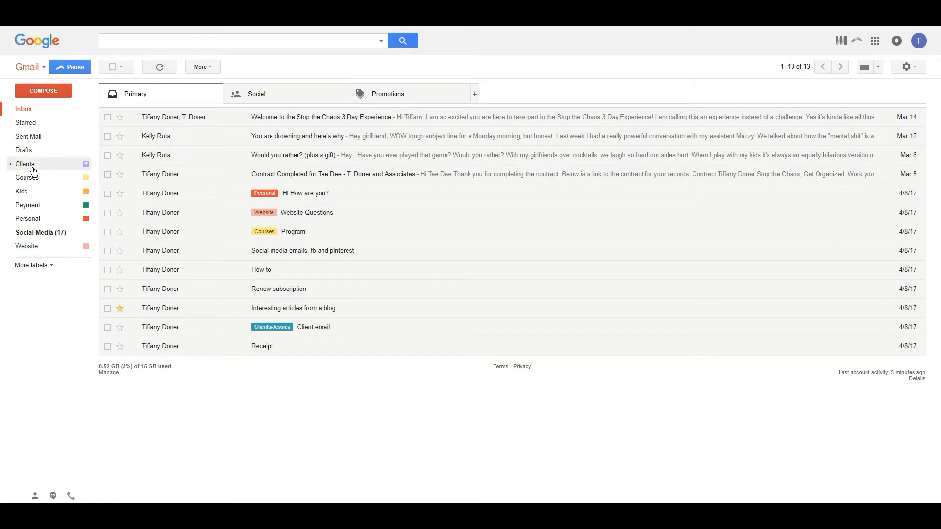
click(11, 165)
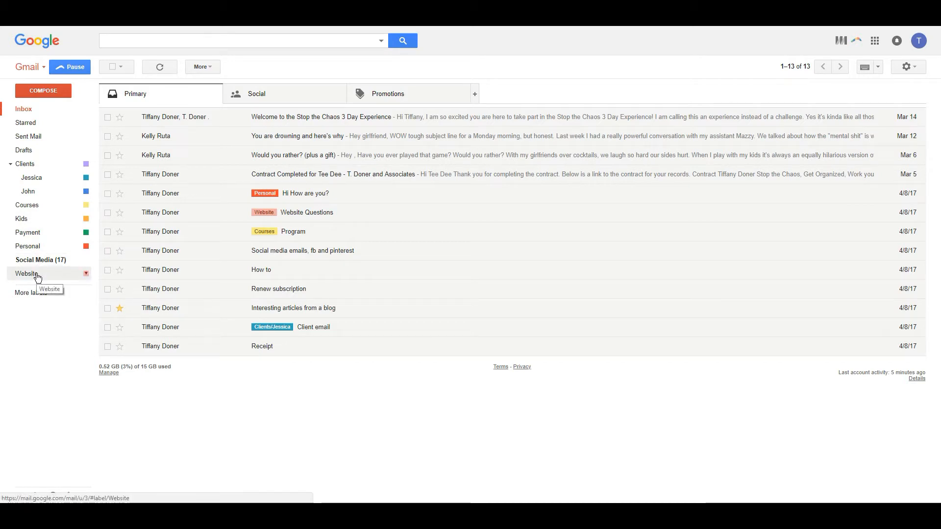
click(46, 294)
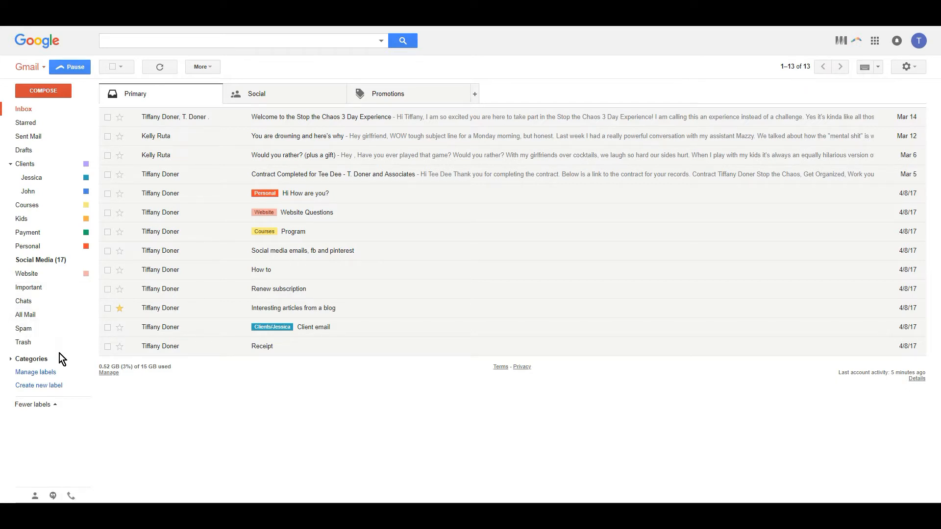
click(10, 360)
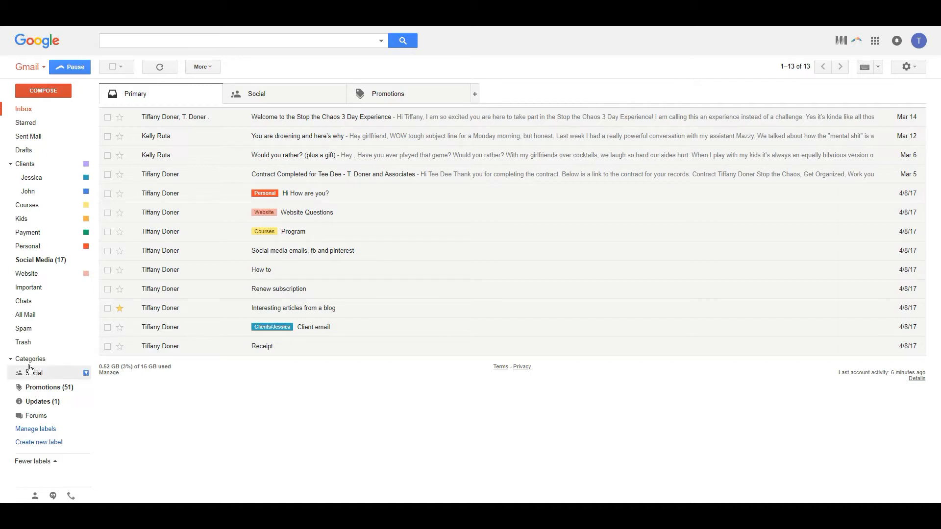
click(11, 359)
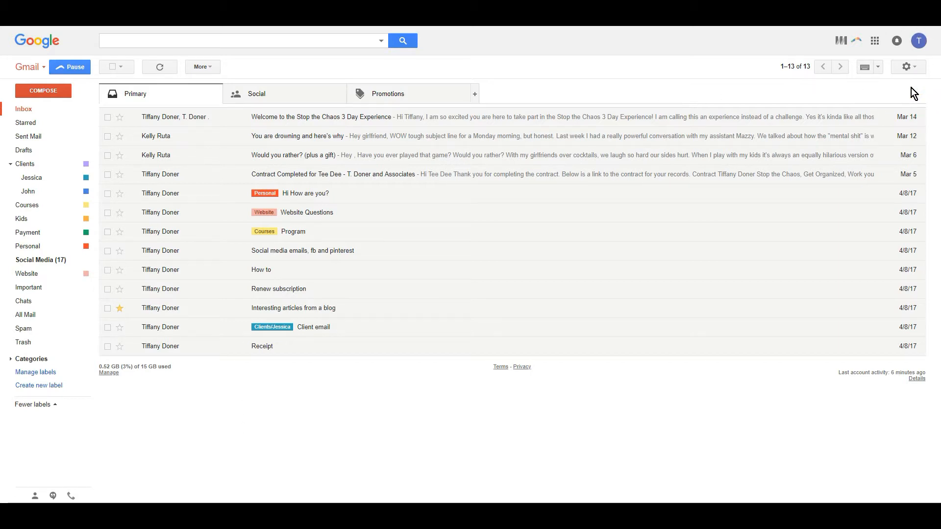
Go to the Labels section of the settings and look over the system, category and custom labels.
click(912, 68)
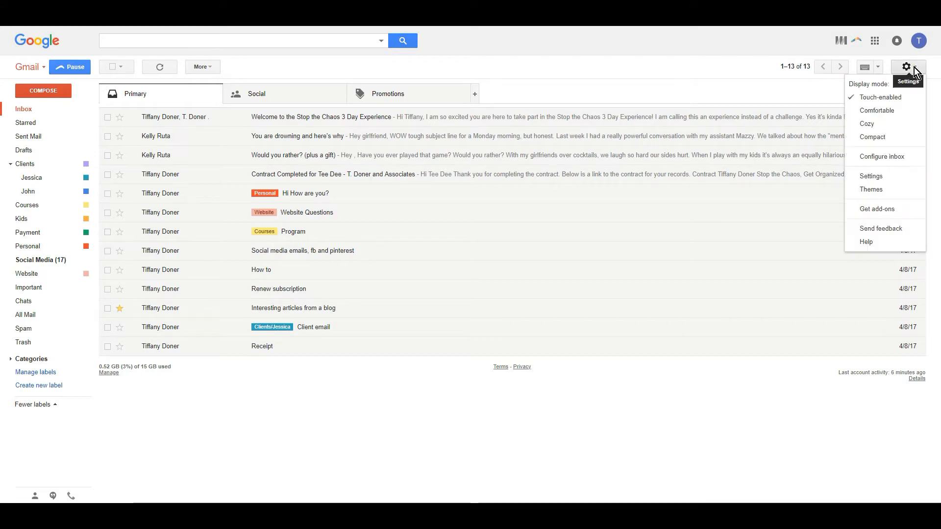
click(871, 177)
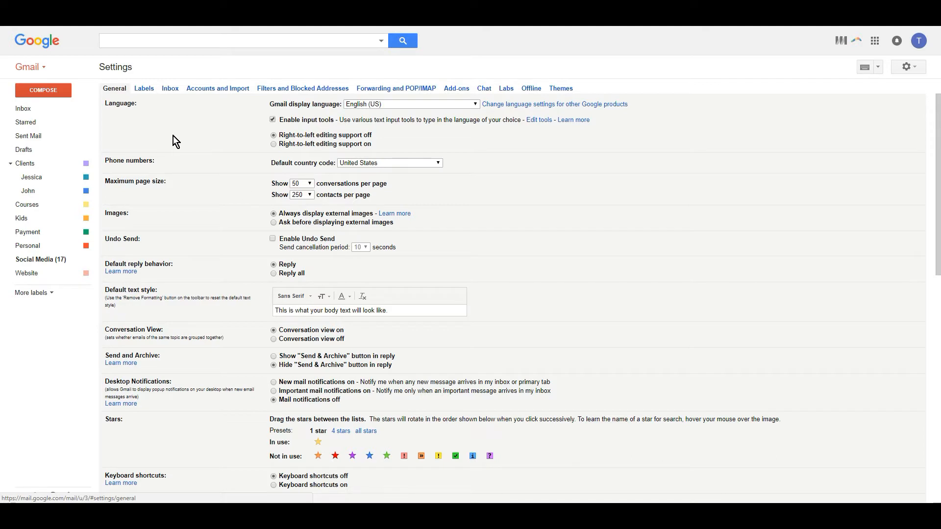
click(145, 90)
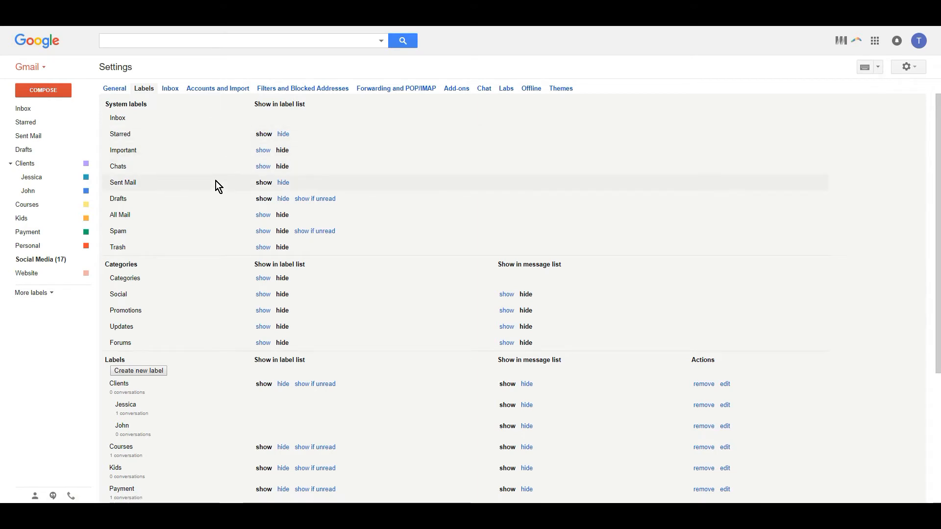
scroll(215, 181, down, 3)
scroll(215, 180, up, 2)
scroll(216, 180, up, 2)
Create a new label named "New label" without nesting it under a parent label.
click(134, 371)
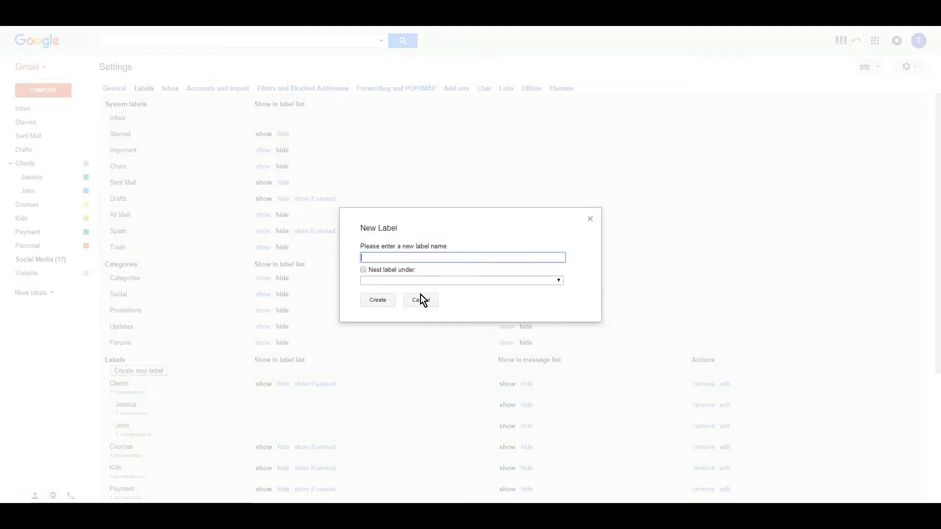
text(New lable)
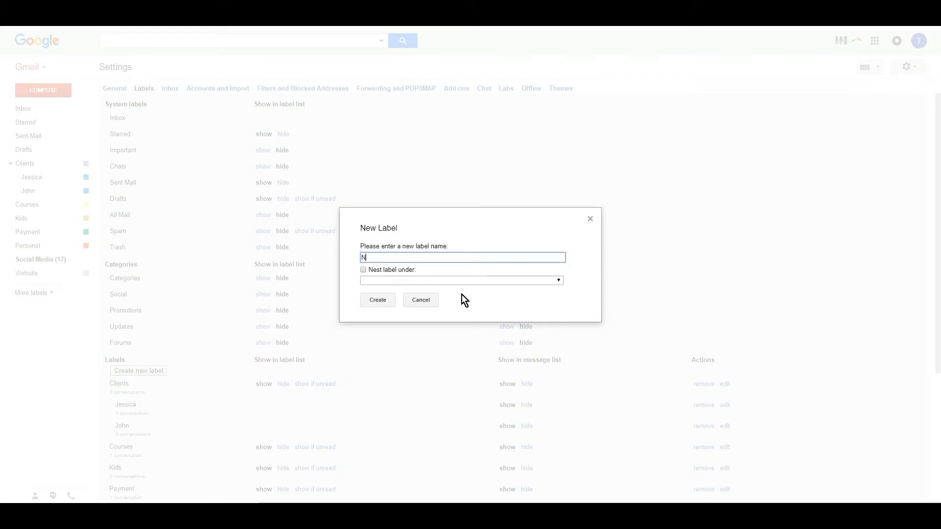
key(BackSpace)
key(BackSpace)
text(el)
click(364, 271)
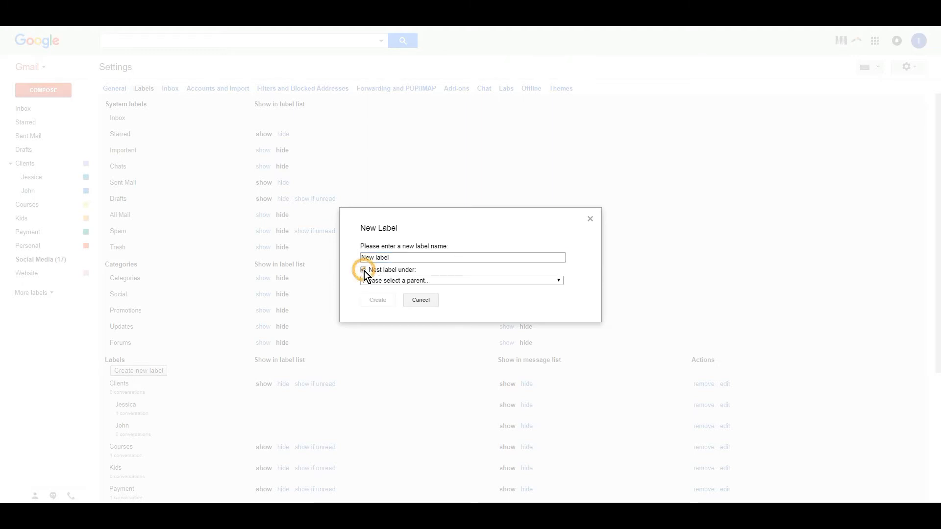
click(405, 283)
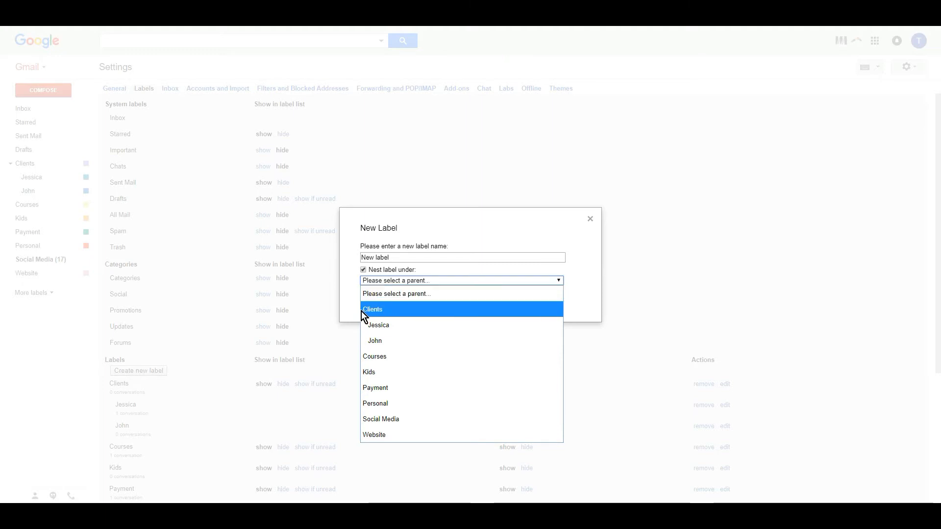
click(351, 304)
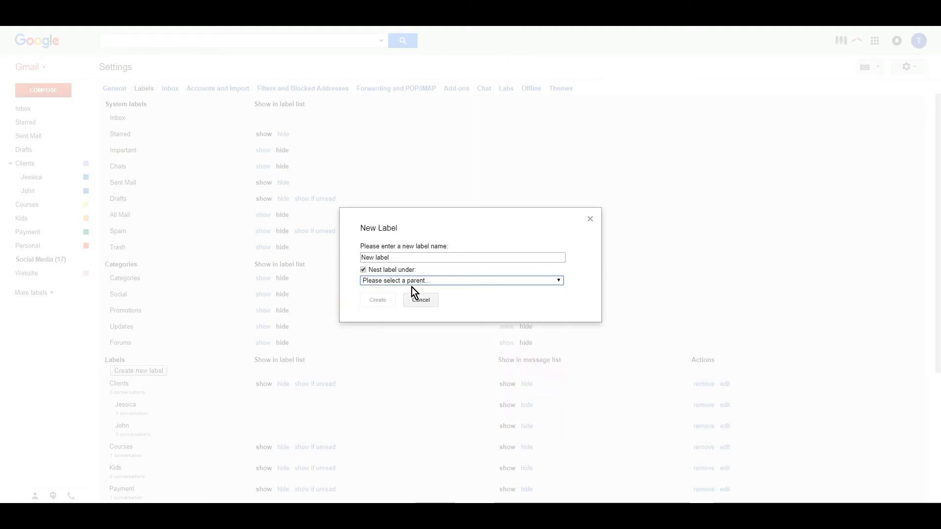
click(434, 283)
click(363, 269)
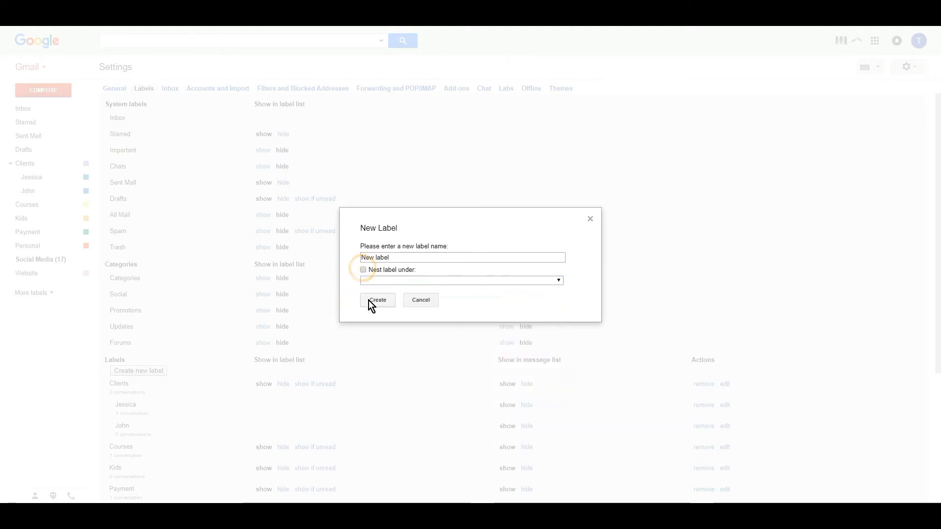
click(368, 301)
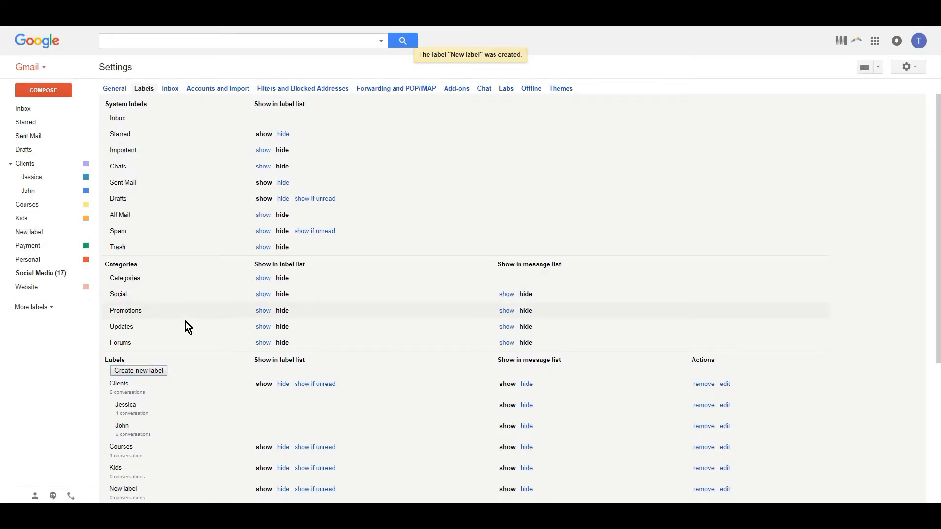
Review the show and hide settings of all labels and compare them with the additional labels in the mailbox list.
scroll(185, 321, down, 2)
scroll(187, 471, down, 2)
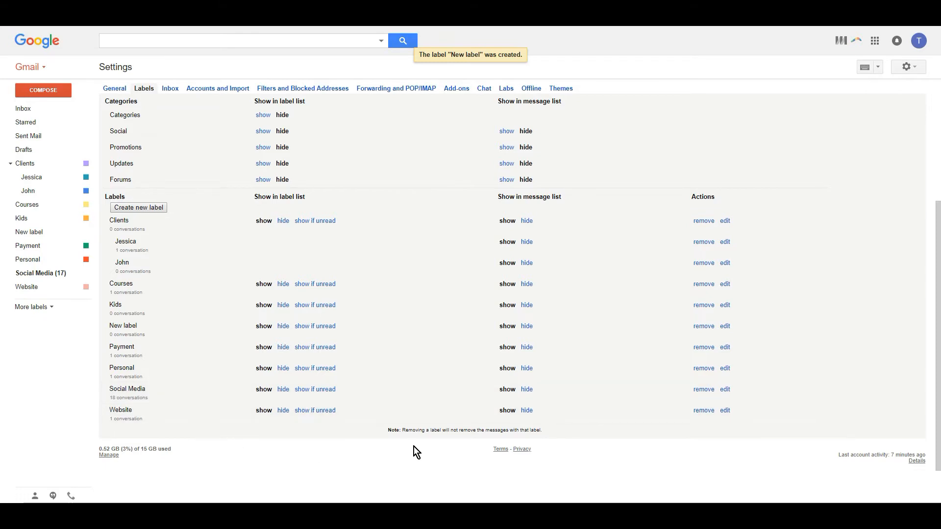
scroll(413, 446, up, 4)
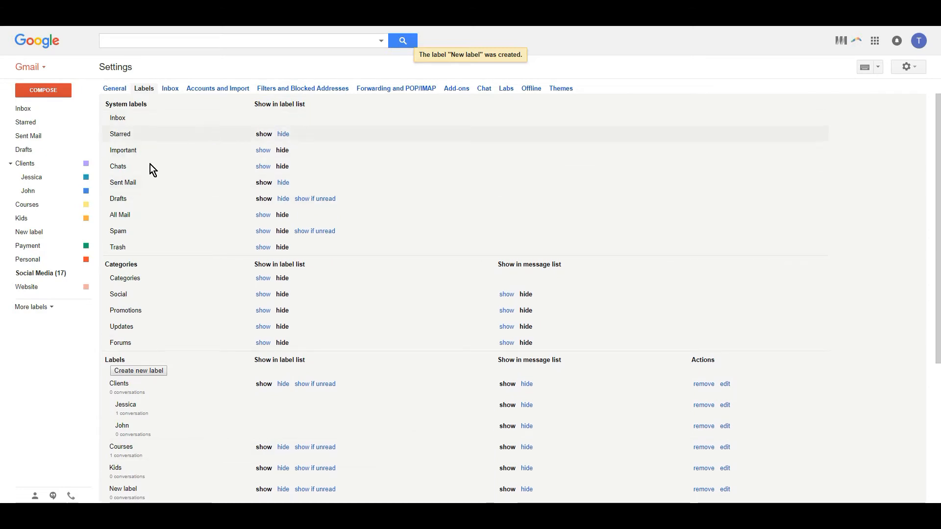
click(52, 307)
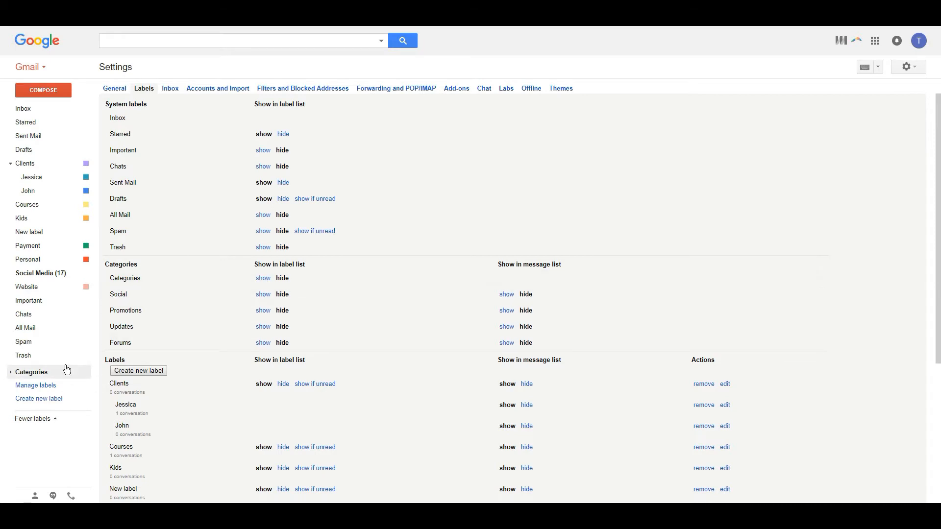
click(55, 419)
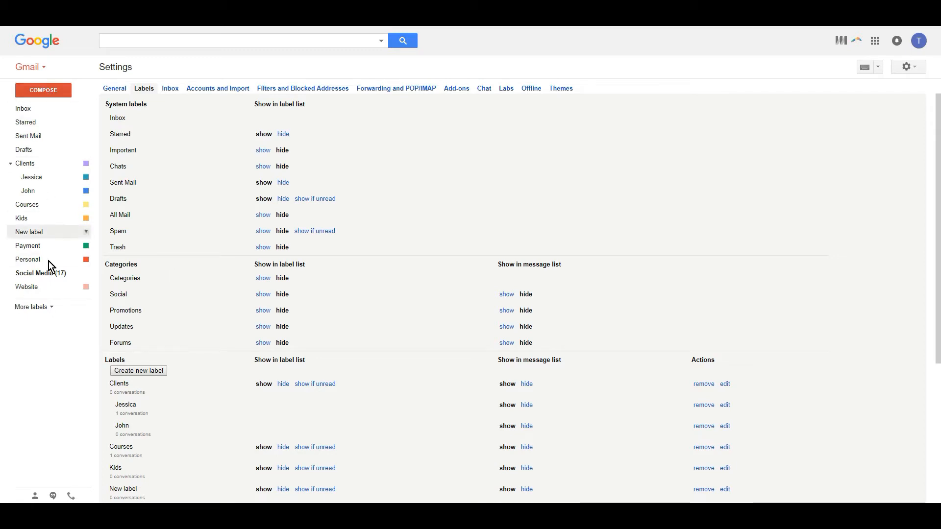
click(43, 309)
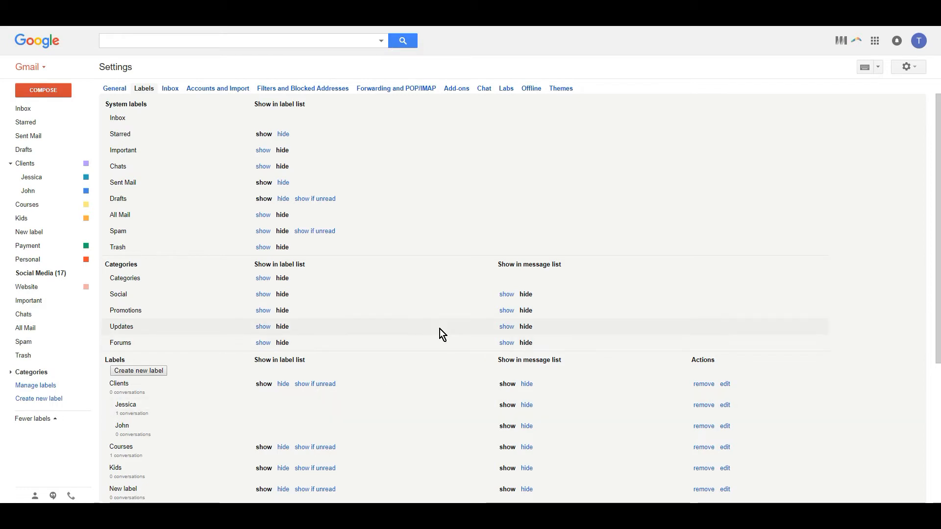
click(45, 418)
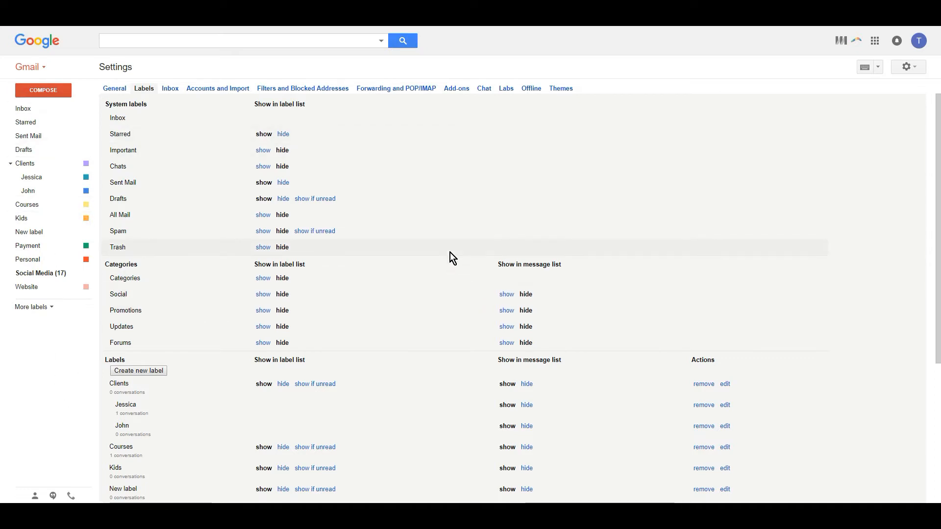
scroll(450, 251, down, 3)
scroll(449, 252, down, 1)
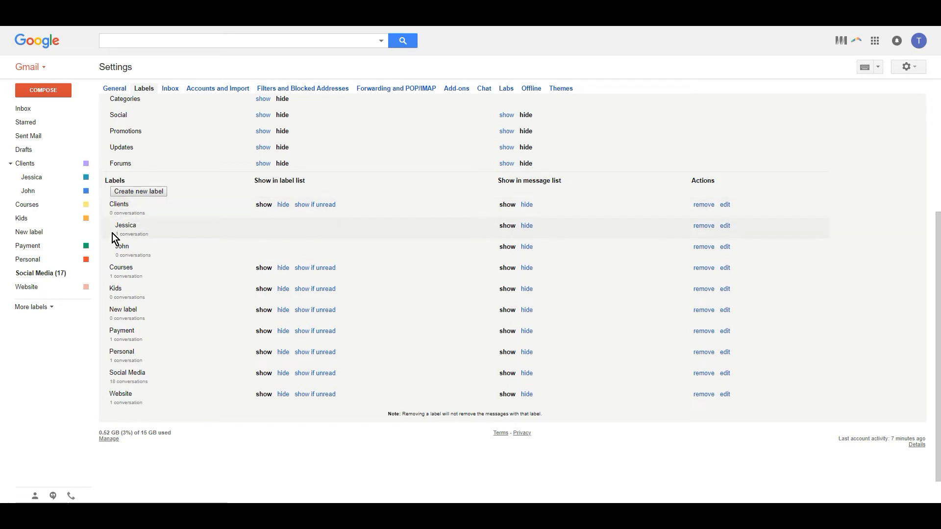
Collapse the sublabels under Clients in the mailbox list and return to the inbox.
click(10, 163)
click(10, 165)
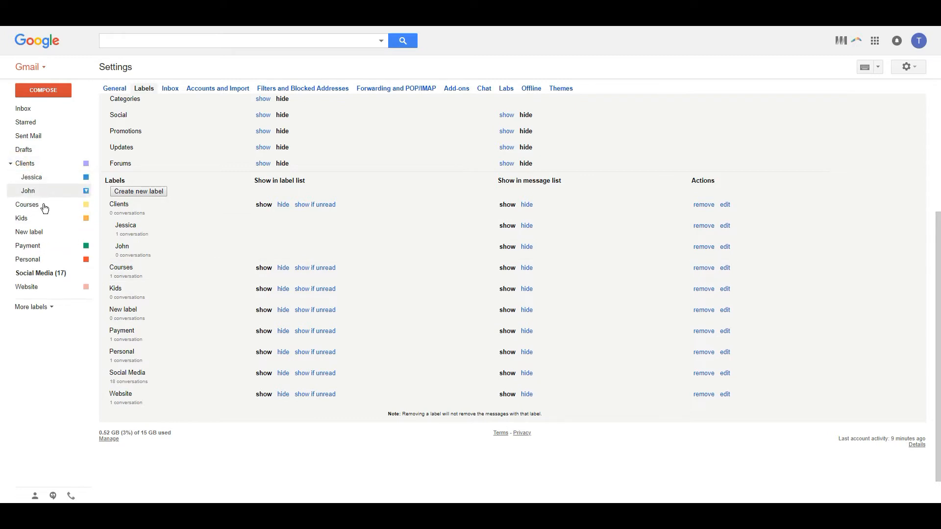
click(11, 165)
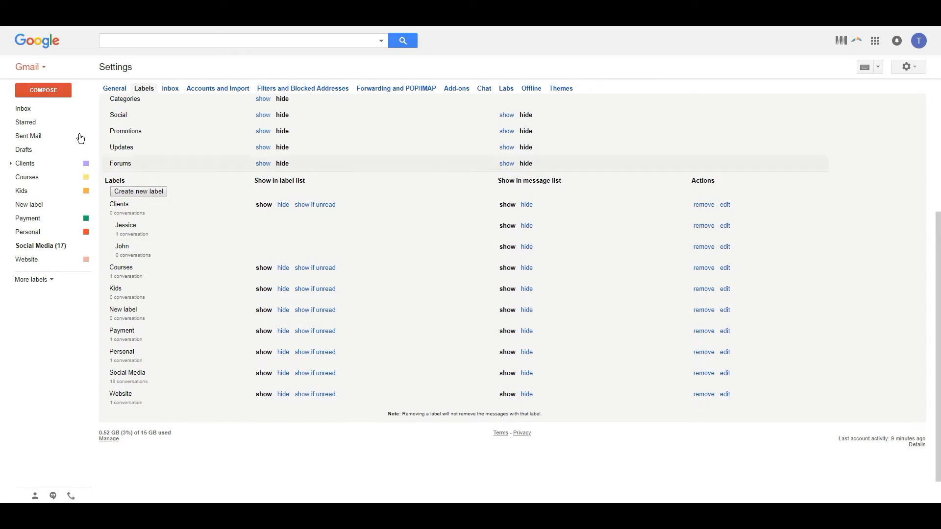
click(40, 112)
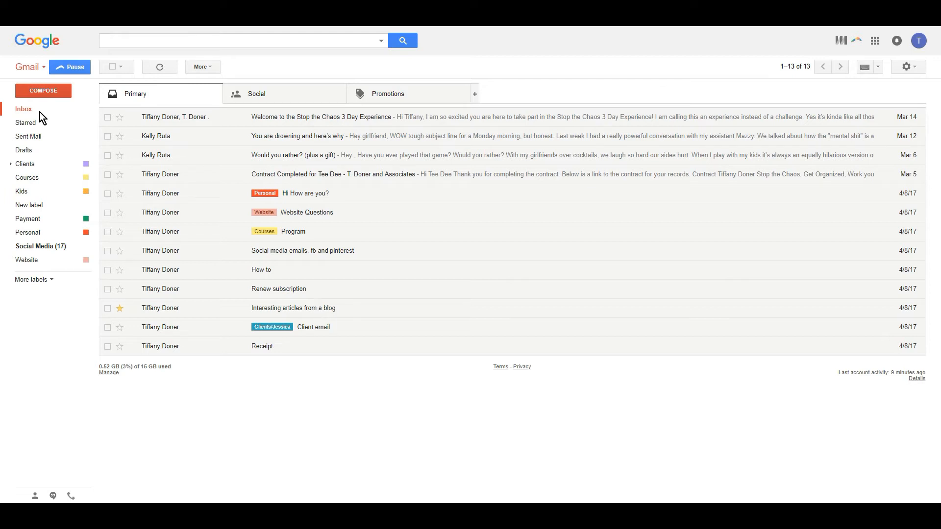
View the emails "Social media emails, fb and pinterest" and "Program" in turn to compare their labels, returning to the inbox.
click(329, 251)
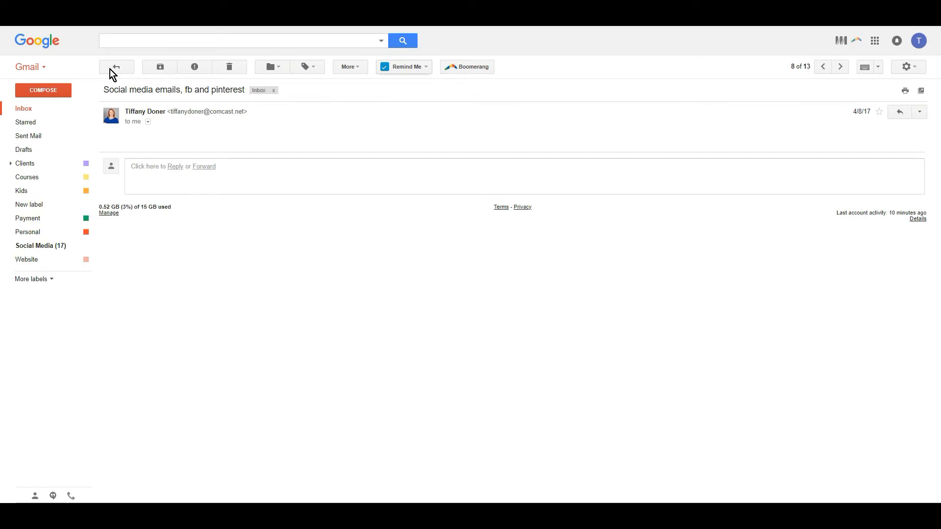
click(127, 69)
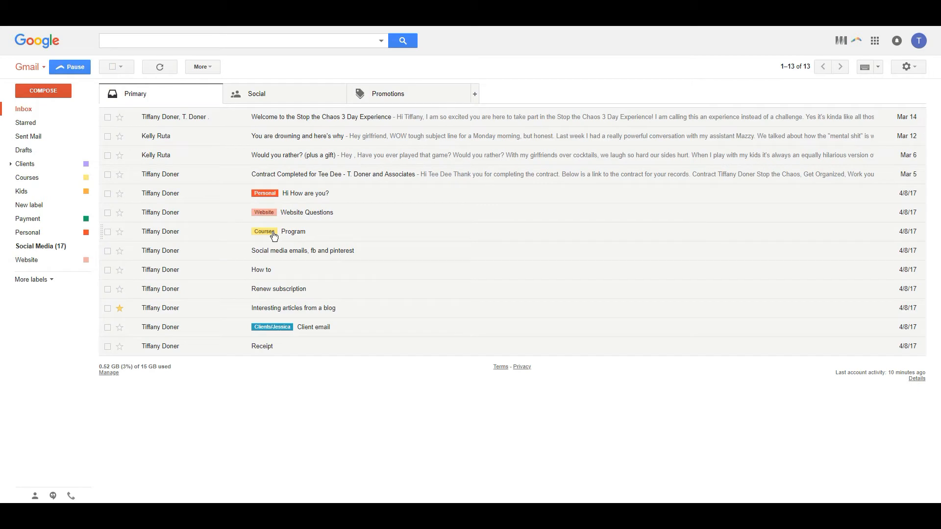
click(268, 230)
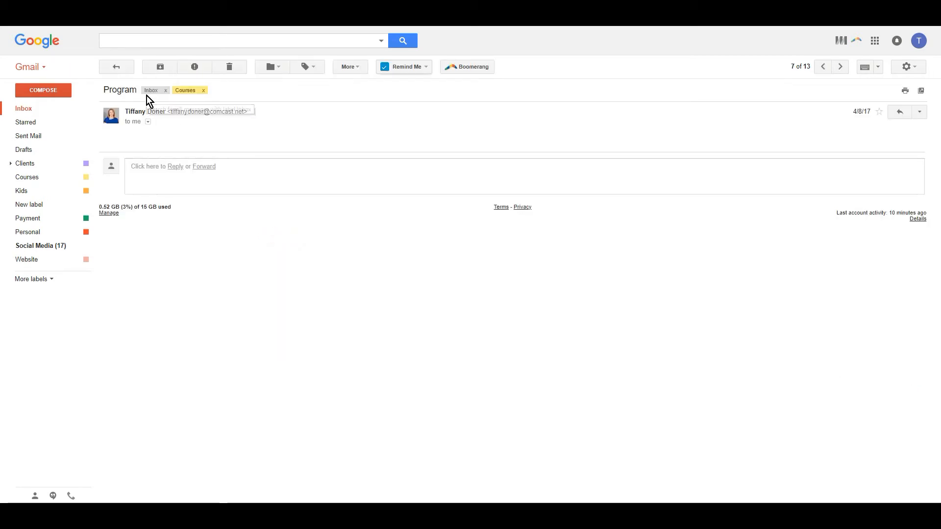
click(118, 68)
Open the email "Social media emails, fb and pinterest" and apply the Social Media label, finding it by searching labels for "soci".
click(282, 253)
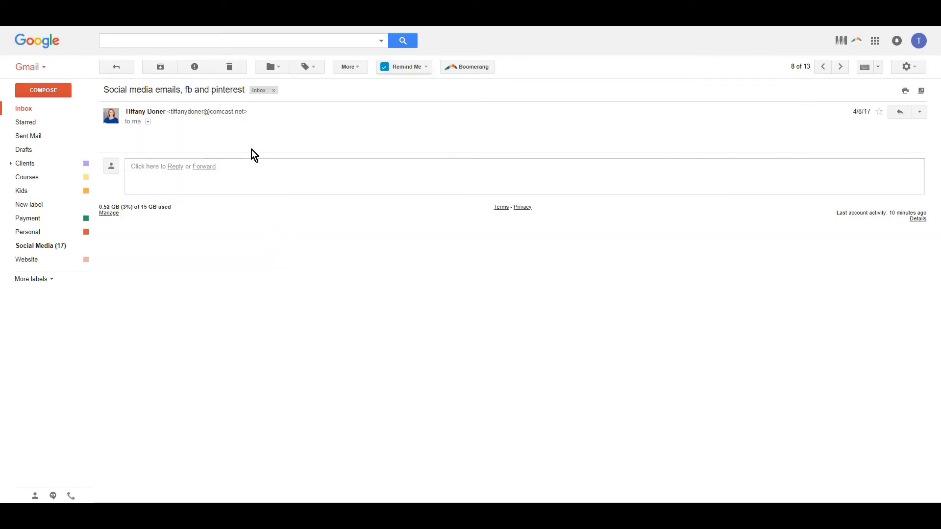
click(315, 72)
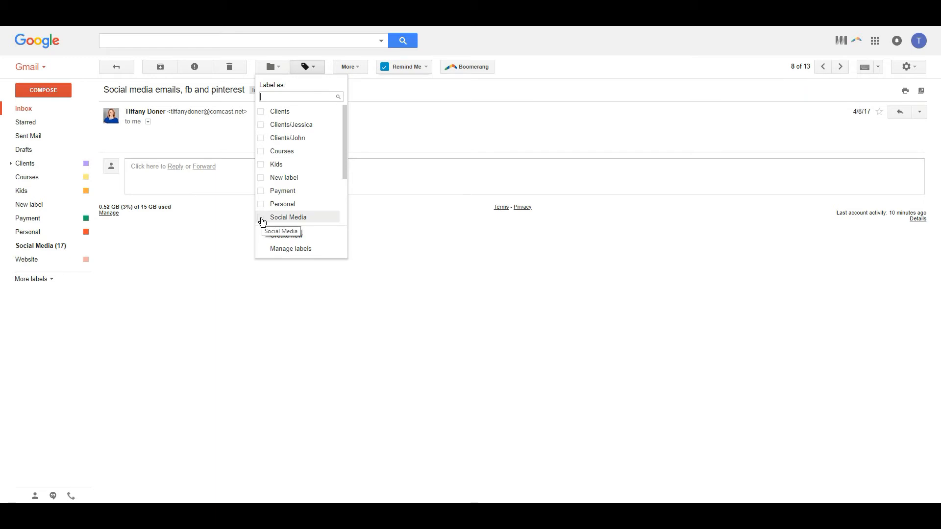
click(262, 221)
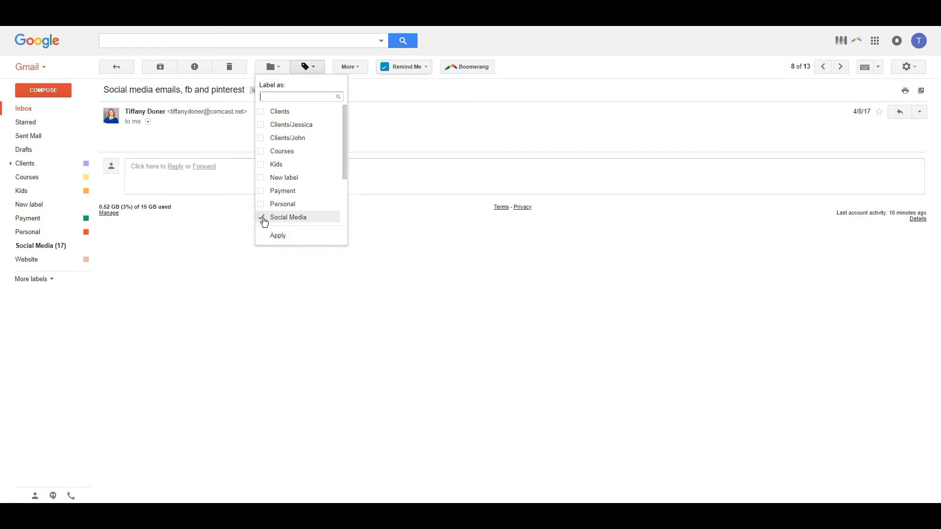
click(262, 220)
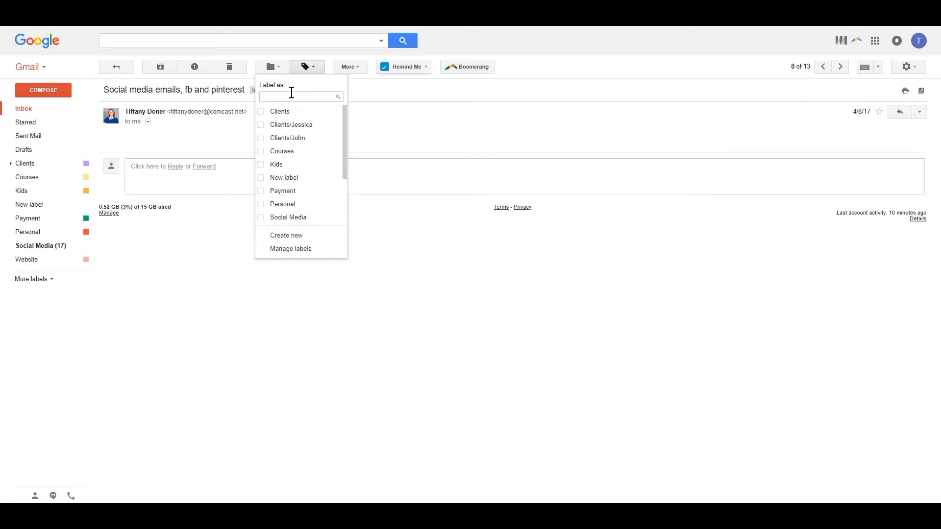
text(soci)
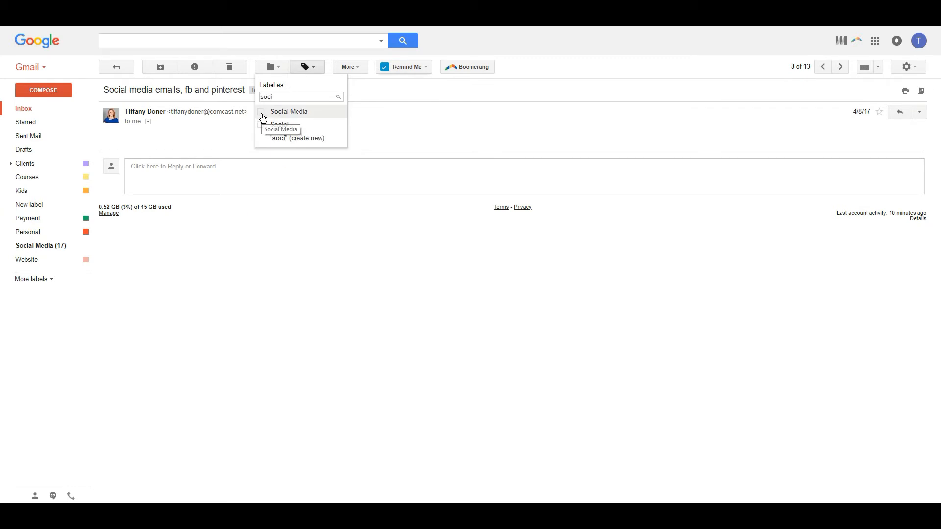
click(263, 116)
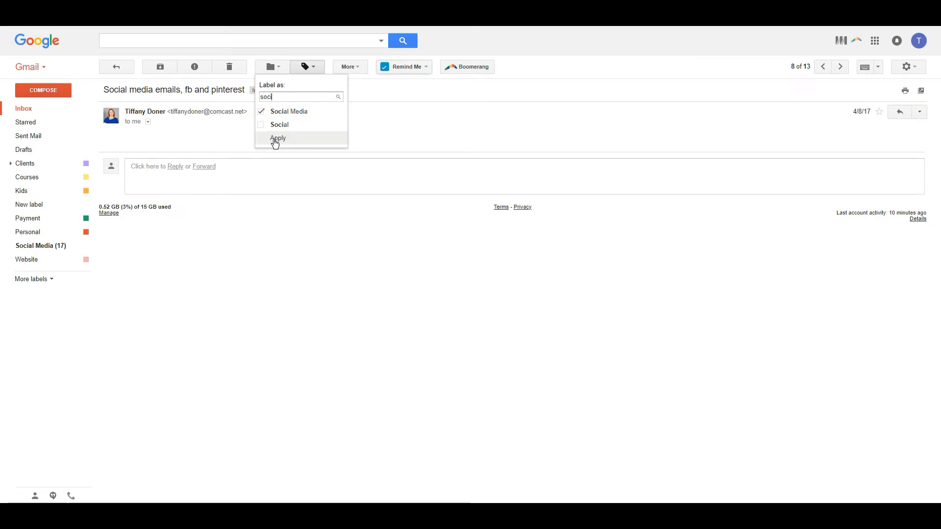
click(274, 140)
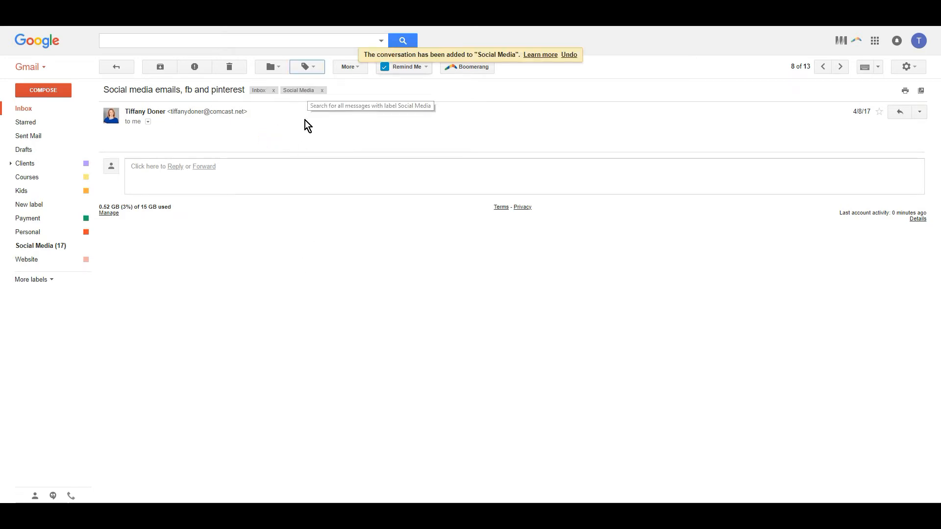
Reopen the email "Social media emails, fb and pinterest" from the inbox, remove its Inbox label, and return to the inbox.
click(118, 67)
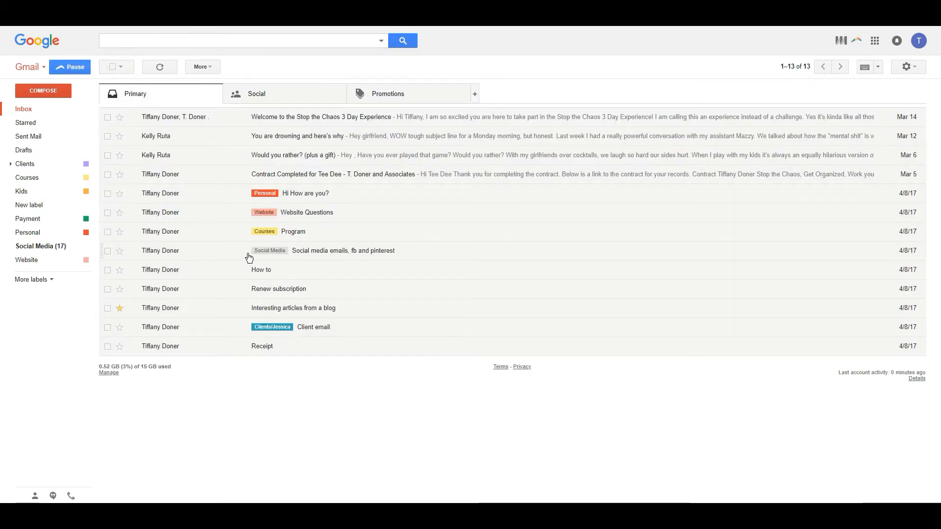
click(229, 253)
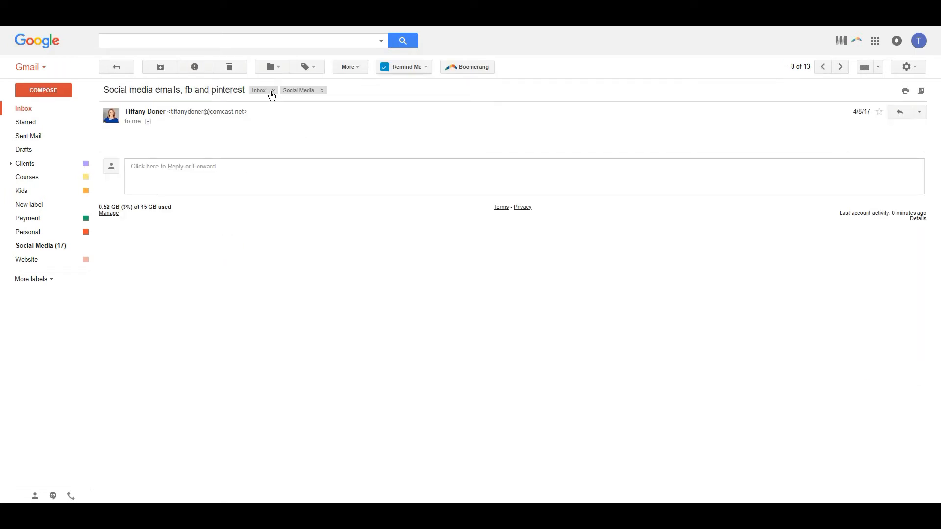
click(273, 91)
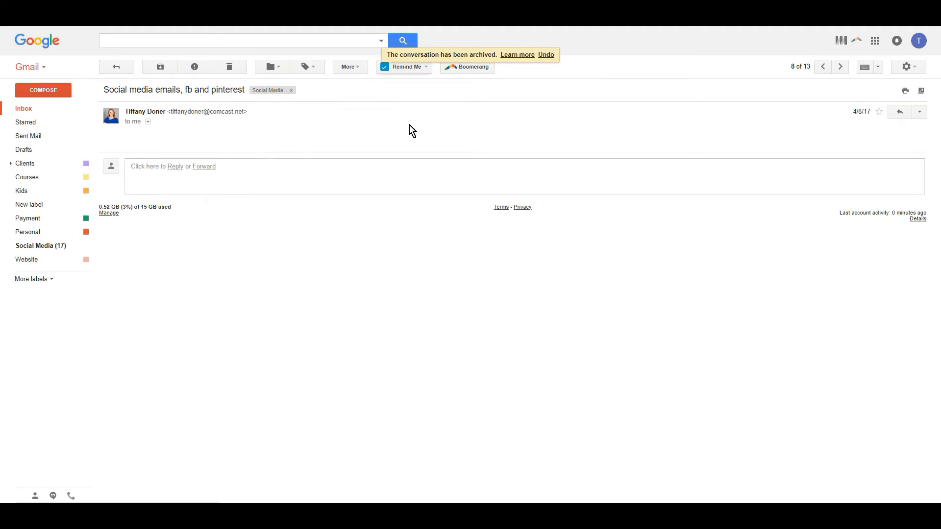
click(117, 67)
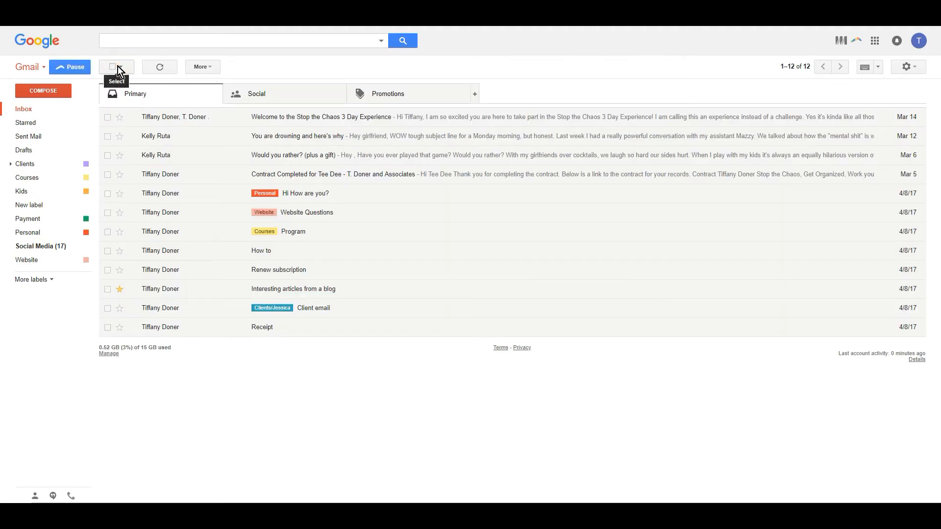
Open "Social media emails, fb and pinterest" under the Social Media label, search the available labels for "inbox", and return to the label's list.
click(37, 247)
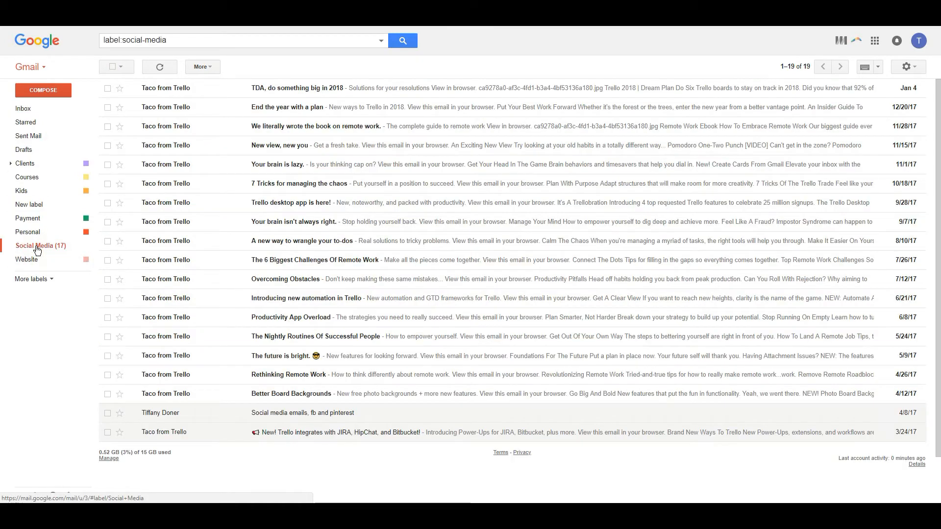
click(290, 417)
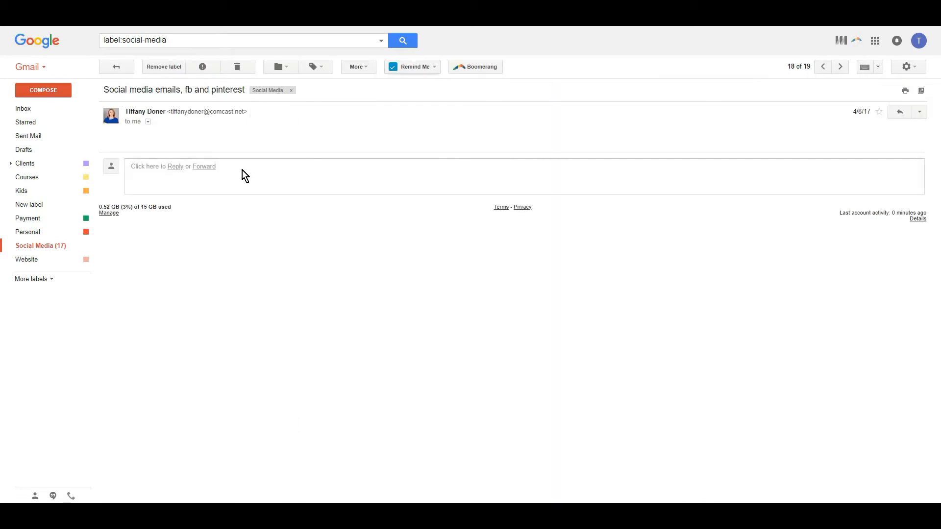
click(325, 72)
scroll(308, 175, down, 2)
scroll(308, 174, up, 2)
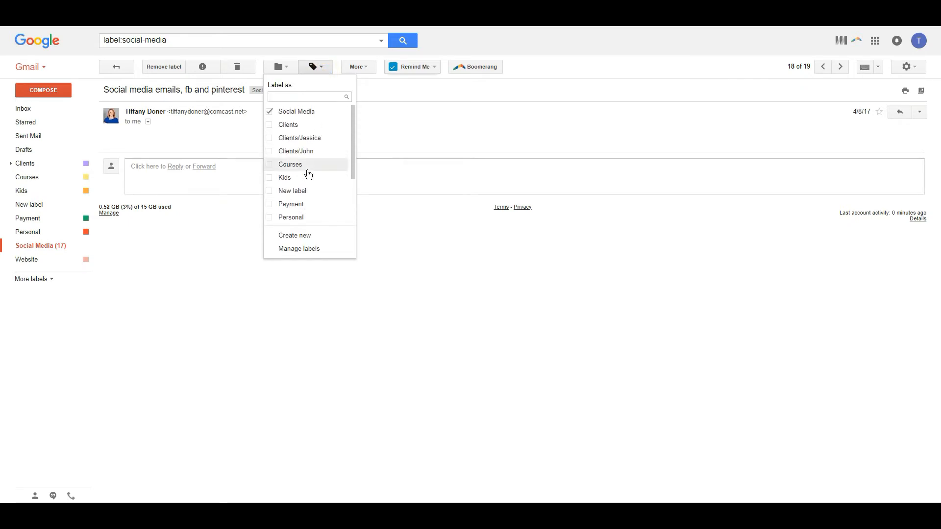
text(inbox)
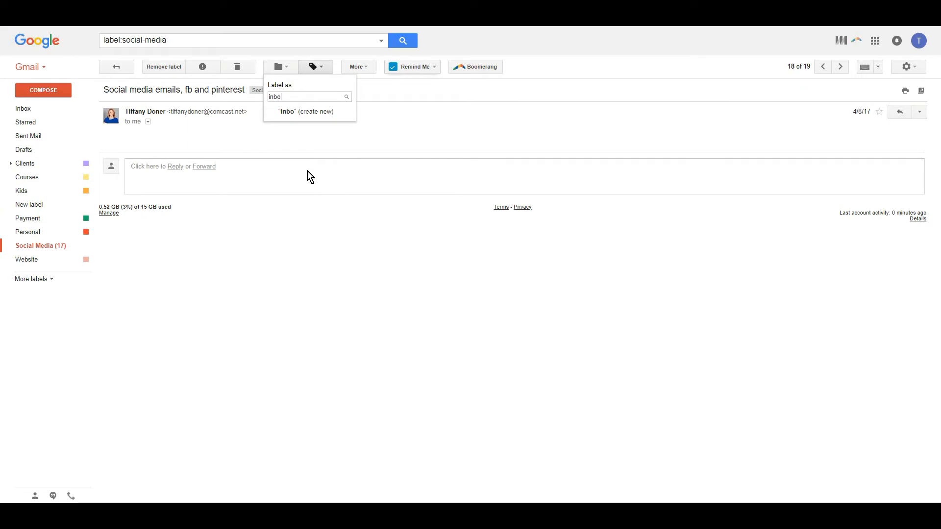
click(118, 67)
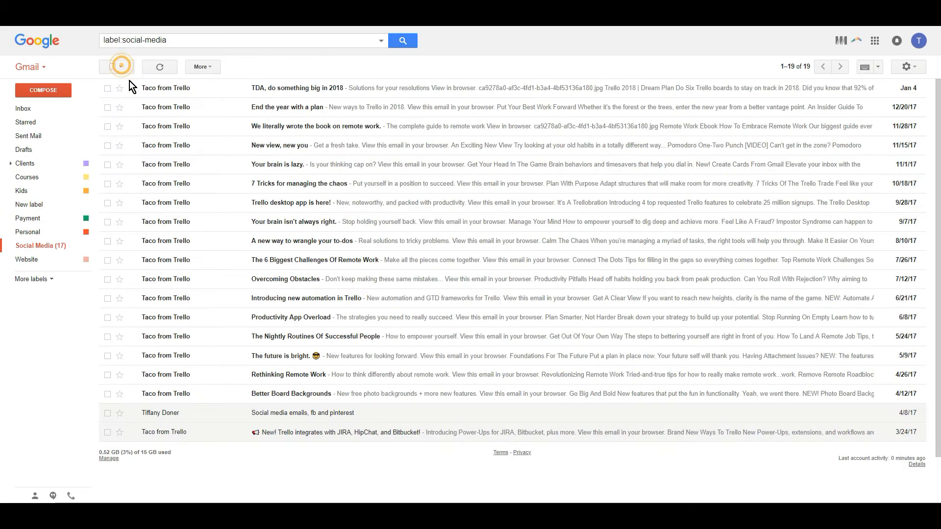
Go to the inbox and view the labels of the email "How to", returning to the message list.
click(24, 110)
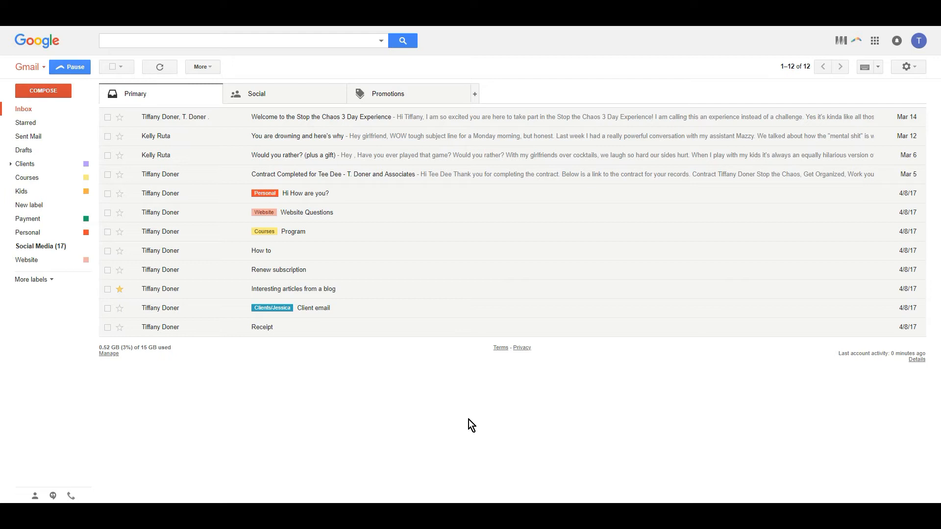
click(326, 260)
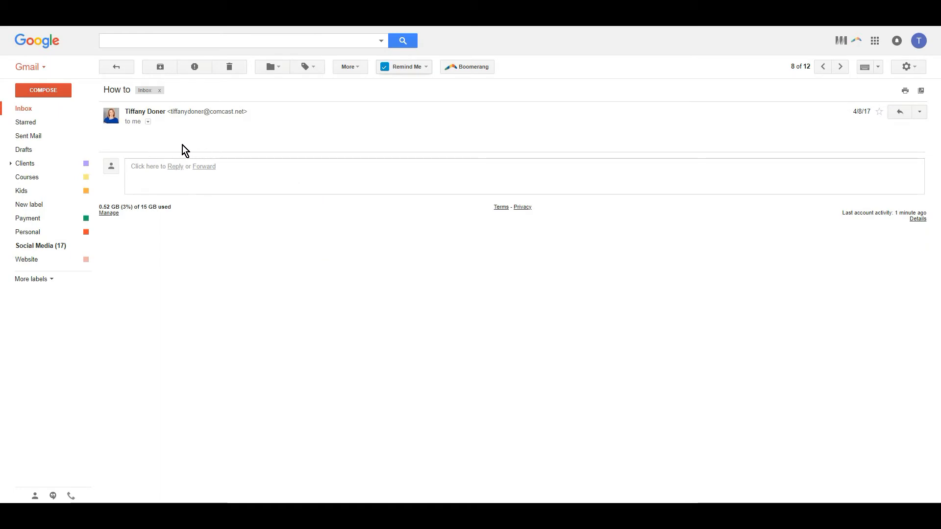
click(126, 70)
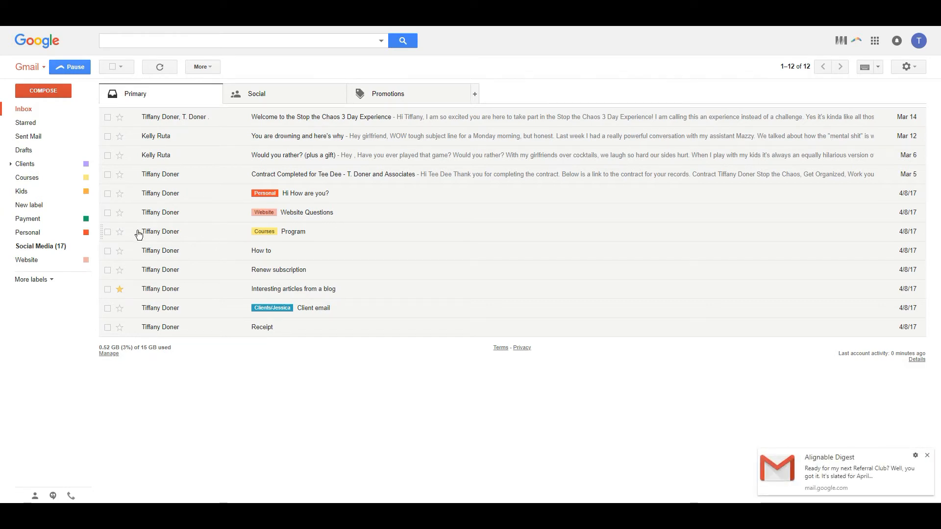
Archive the "Program" email from the inbox and view it under the Courses label, returning to the inbox.
click(108, 232)
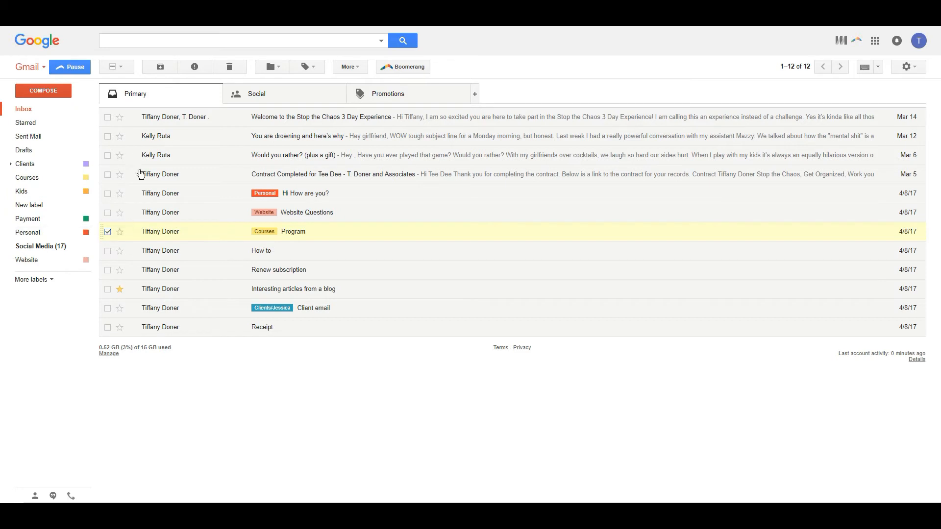
click(159, 68)
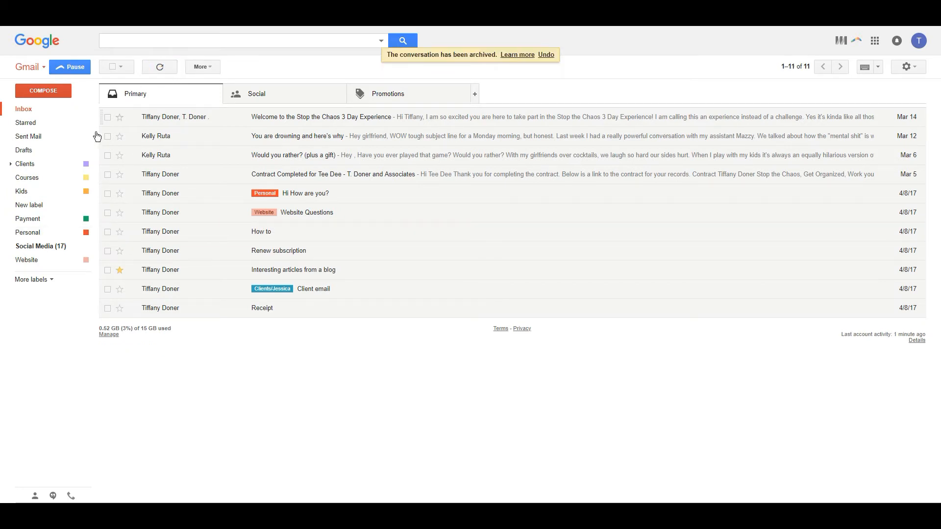
click(49, 184)
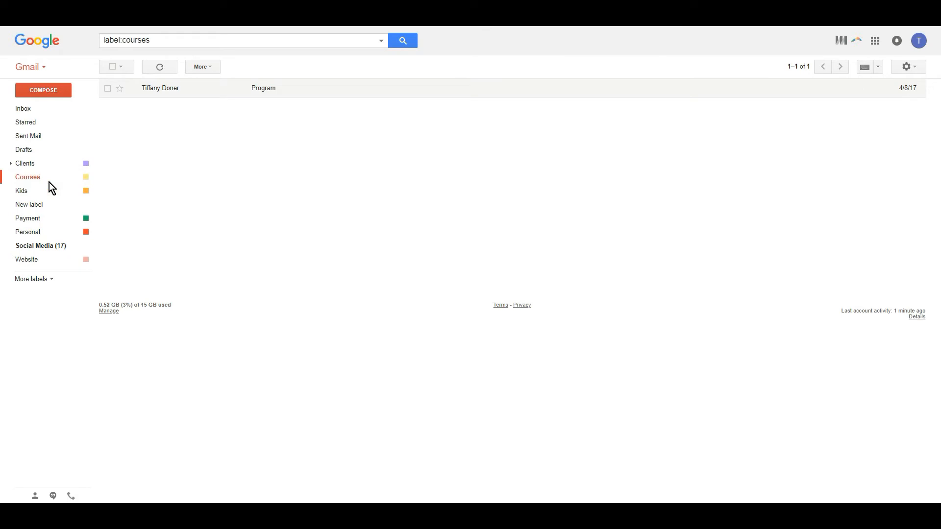
click(206, 96)
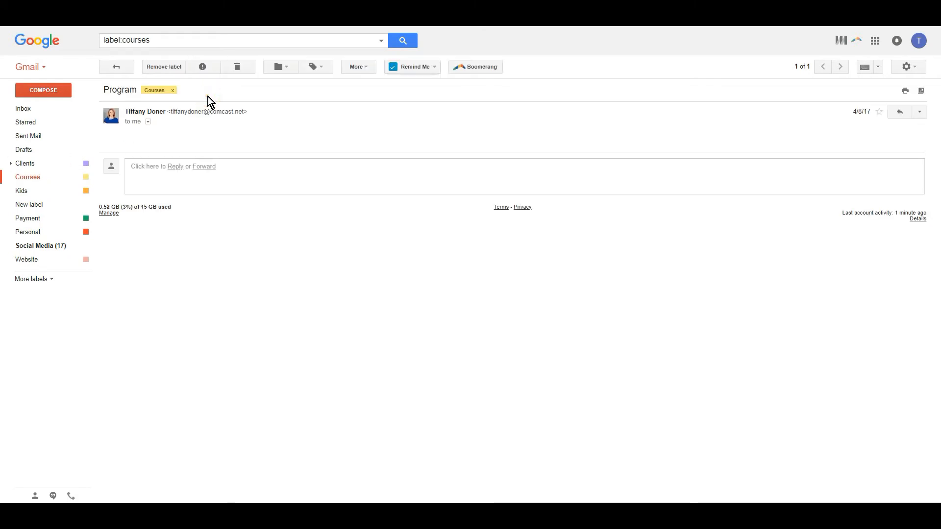
click(48, 113)
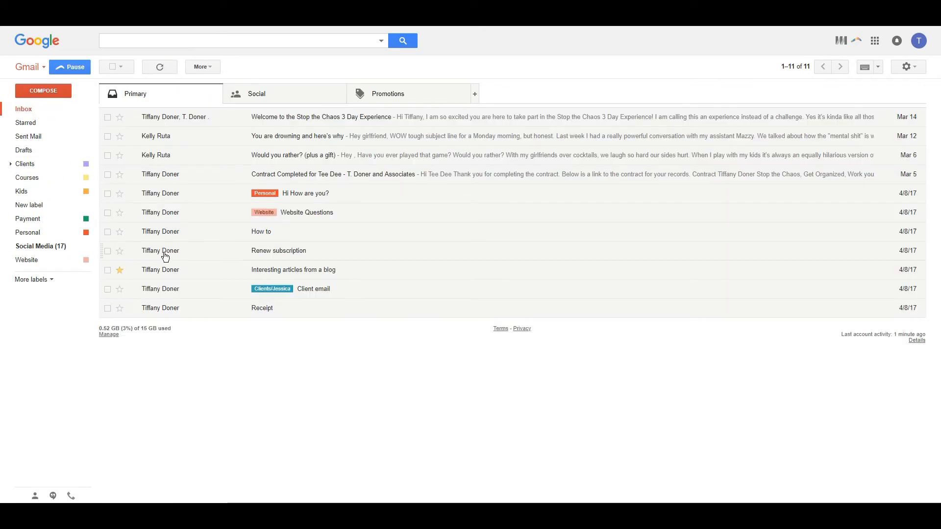
Archive the labeled emails "Client email", "Website Questions" and "Hi How are you?" together, check the Courses label, and return to the inbox.
mouse_move(156, 254)
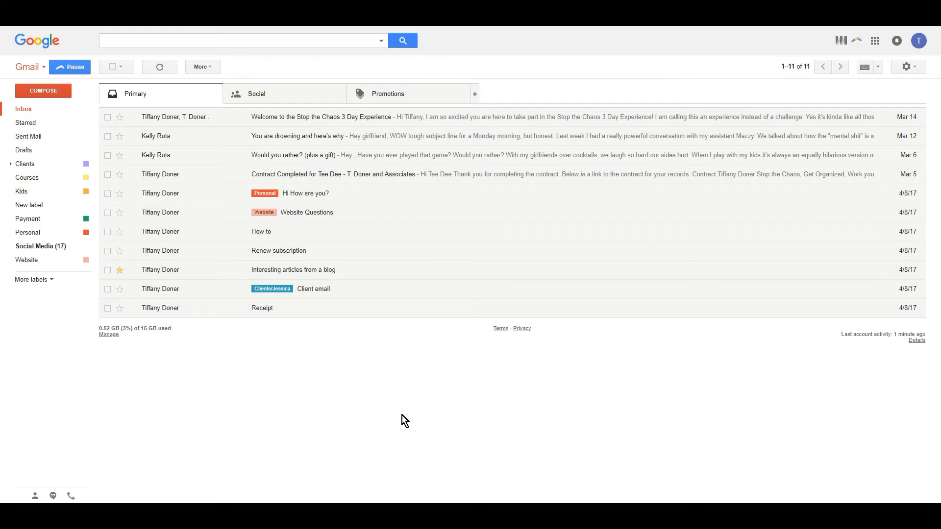
click(108, 289)
click(108, 212)
click(108, 194)
click(161, 67)
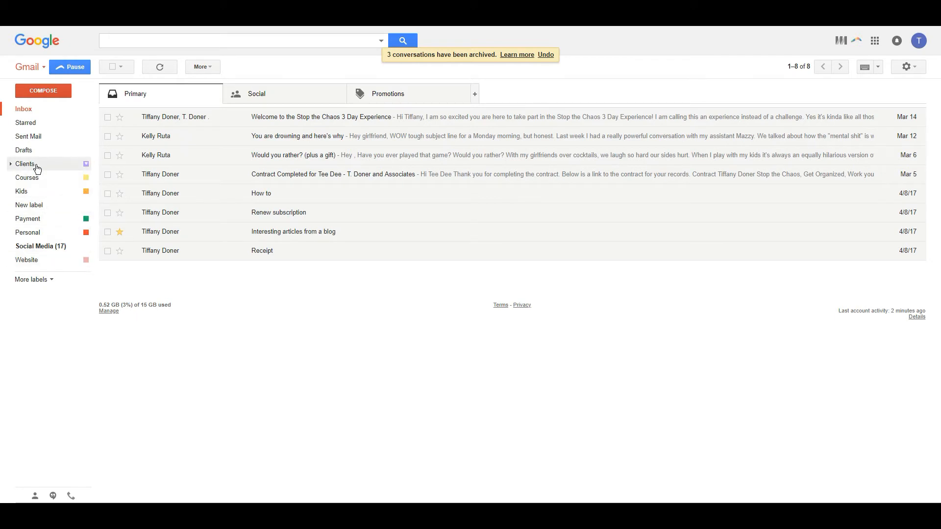
click(40, 182)
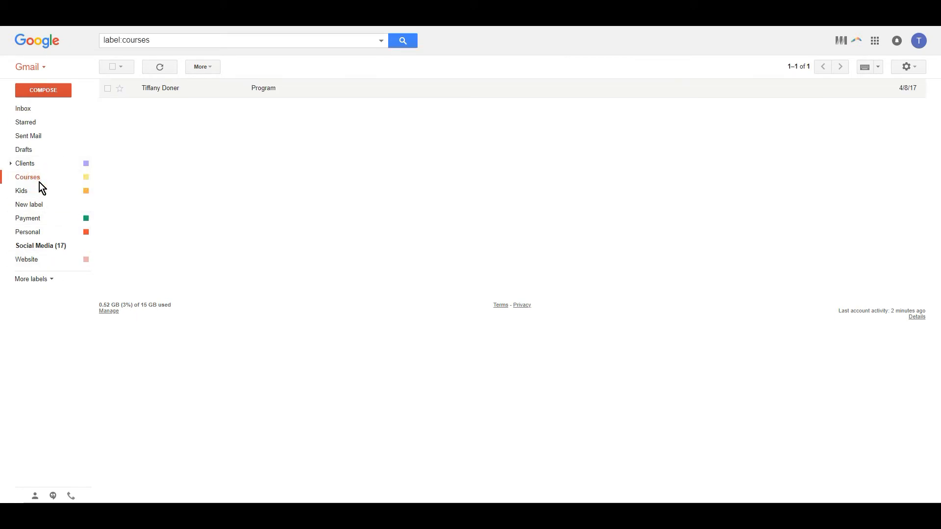
click(32, 111)
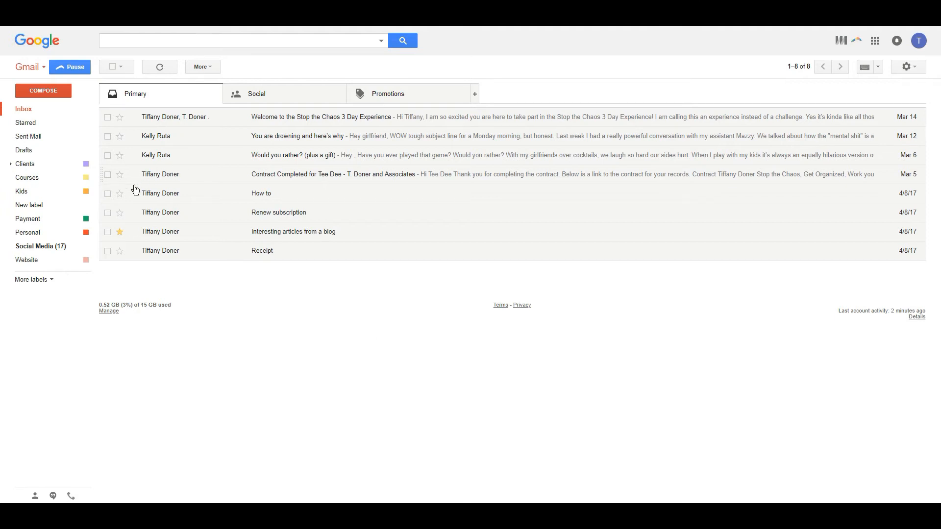
Create a new label named "How to" without nesting and apply it to the email "How to".
click(107, 194)
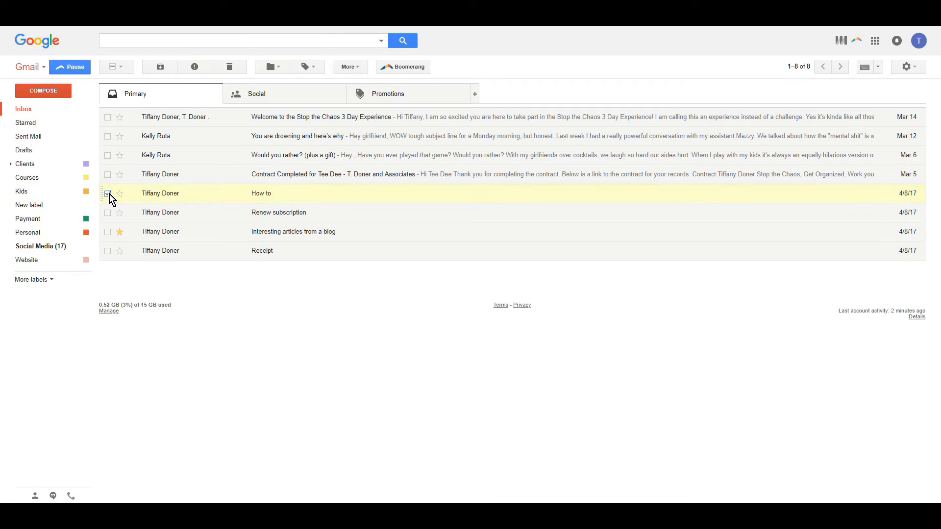
click(316, 67)
scroll(326, 126, down, 3)
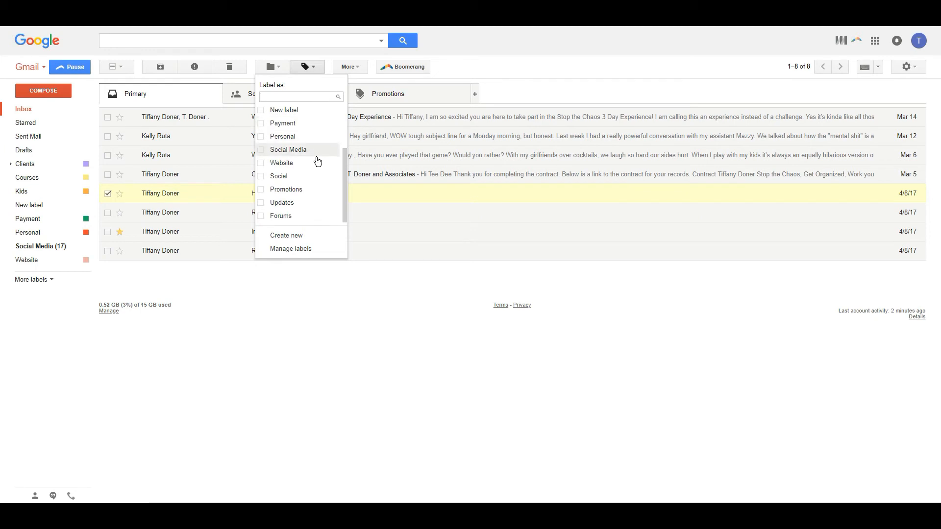
scroll(317, 161, up, 3)
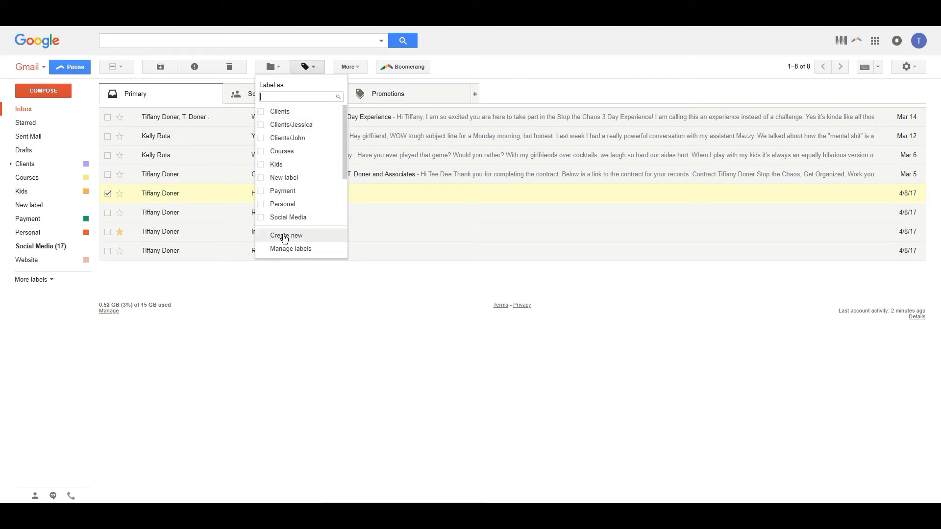
click(284, 236)
text(How to)
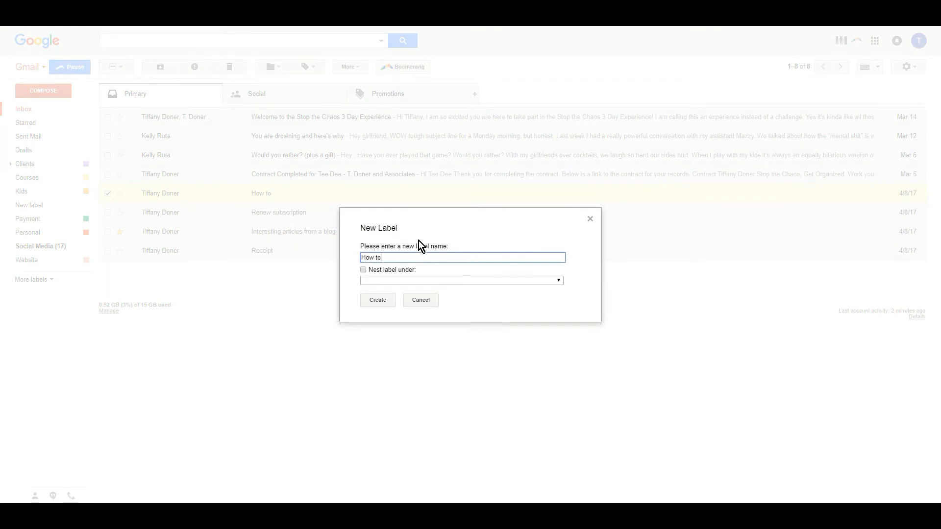
click(369, 303)
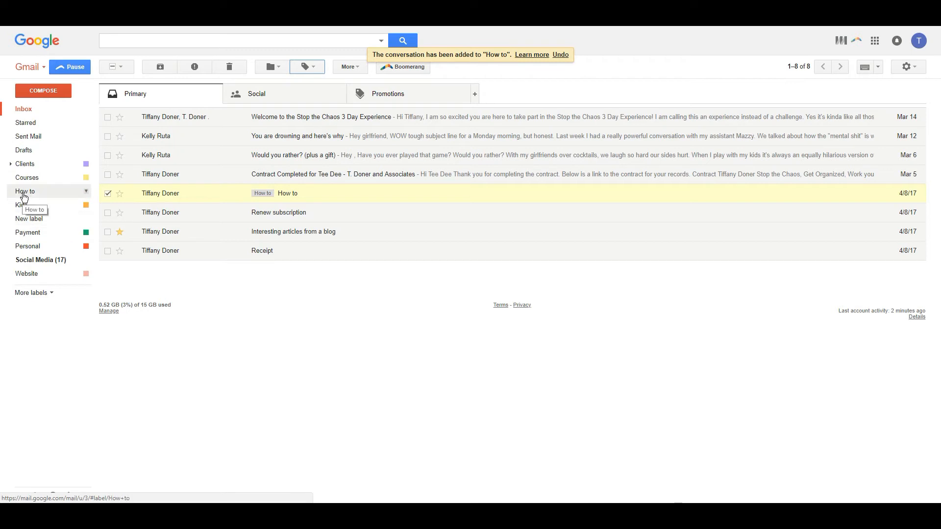
Set the color of the "How to" label to purple, review the label's options, and return to the inbox.
click(24, 192)
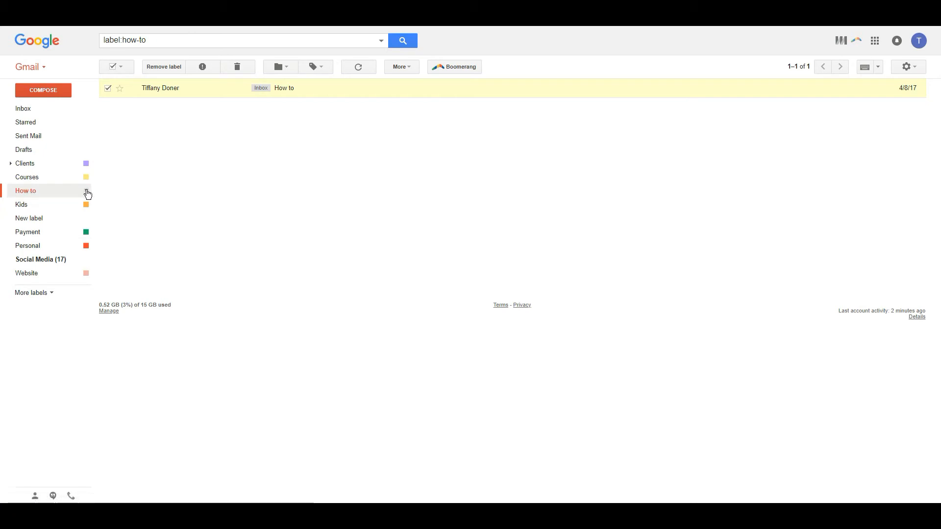
click(86, 192)
mouse_move(119, 209)
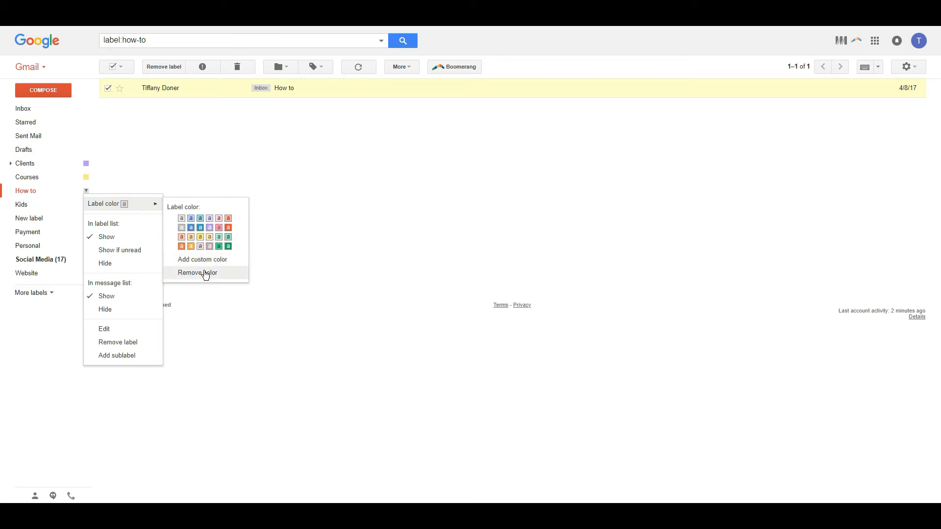
click(213, 233)
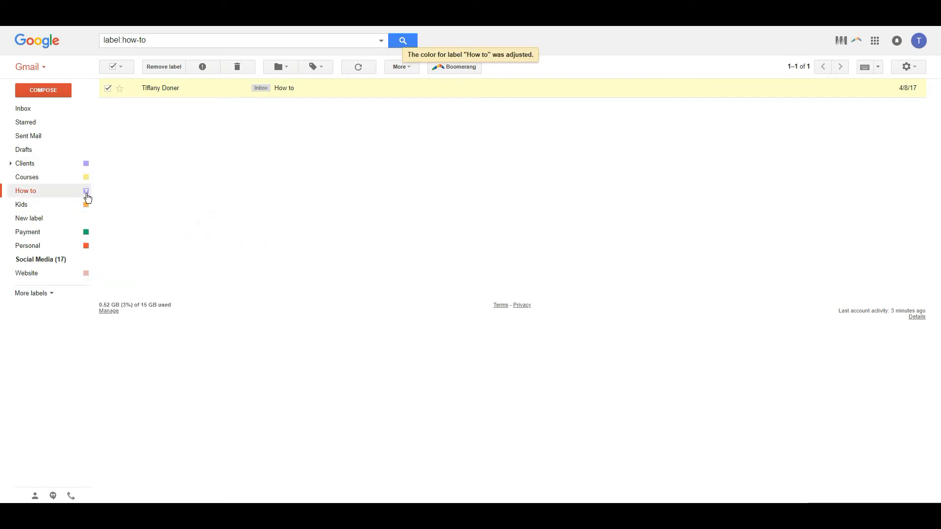
click(86, 192)
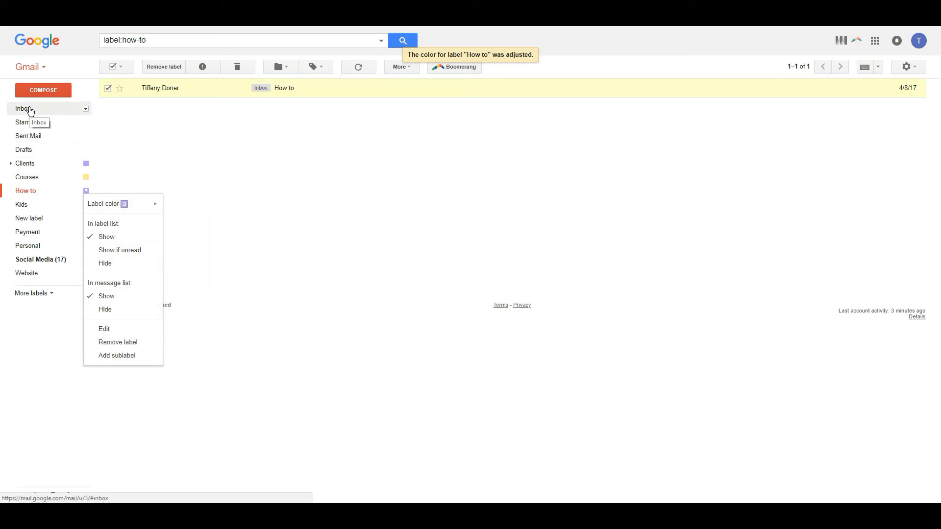
click(30, 110)
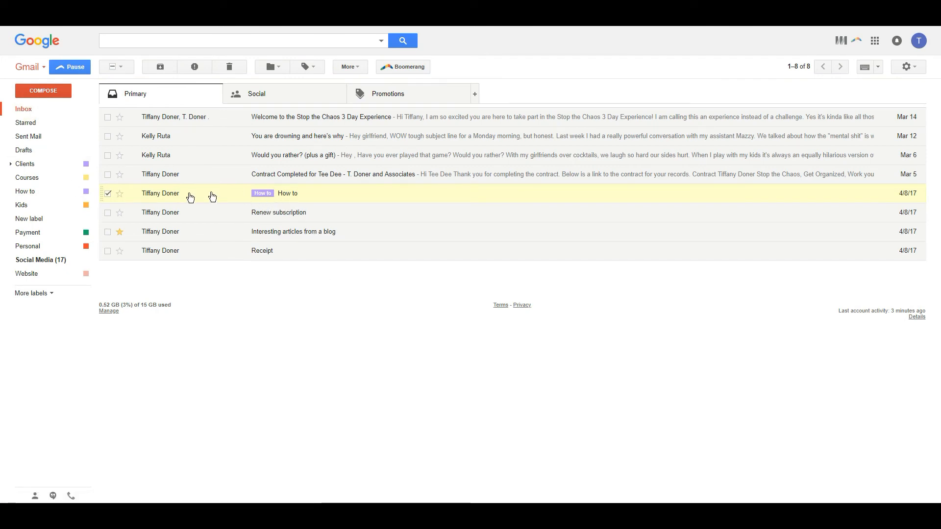
Archive the labeled "How to" email from the inbox.
click(108, 194)
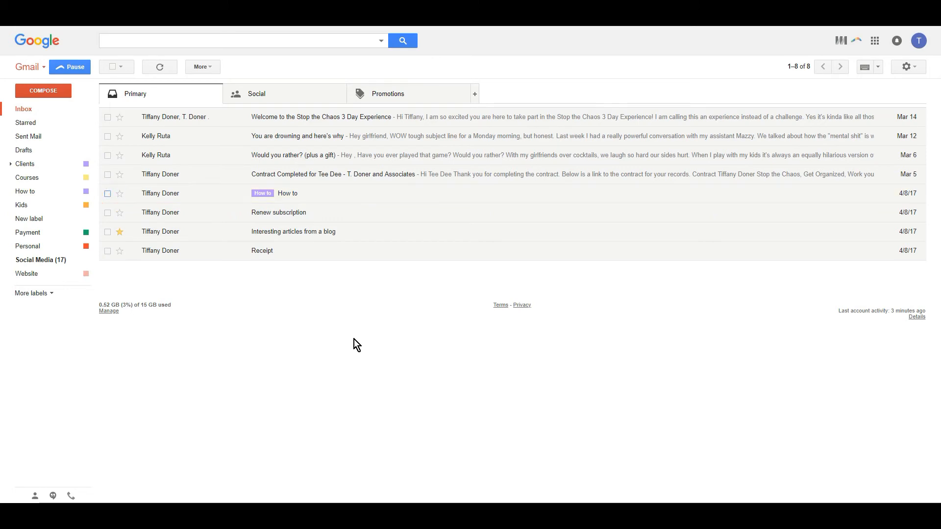
click(108, 194)
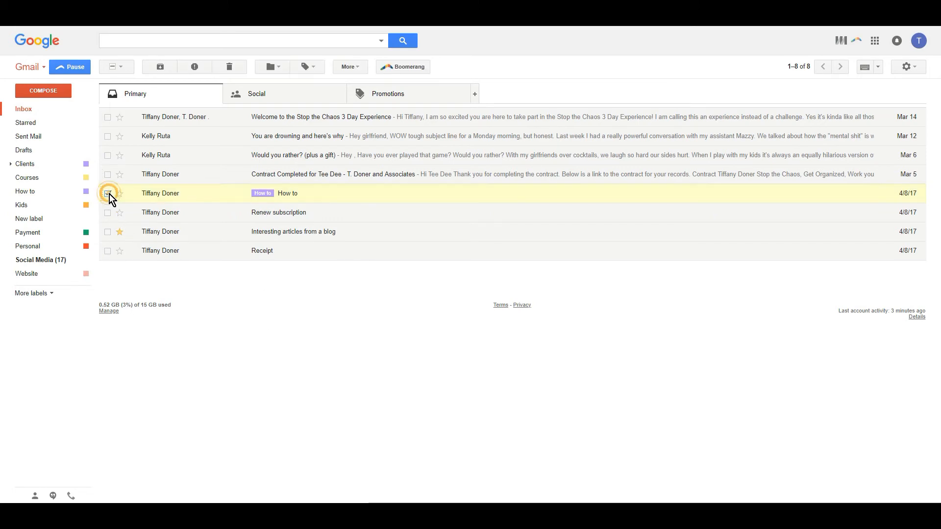
click(166, 68)
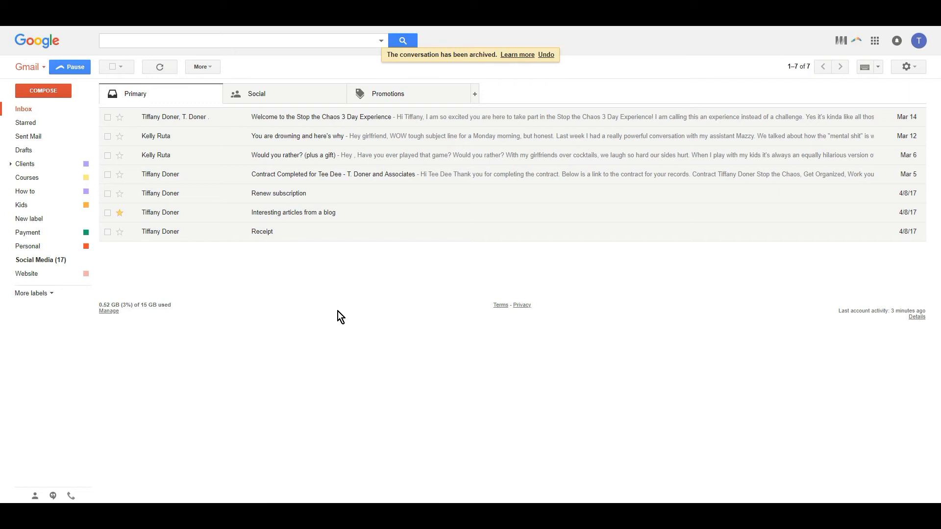
Start a filter for messages like the "Renew subscription" email, matched by its sender's address, and continue to the filter actions.
click(299, 197)
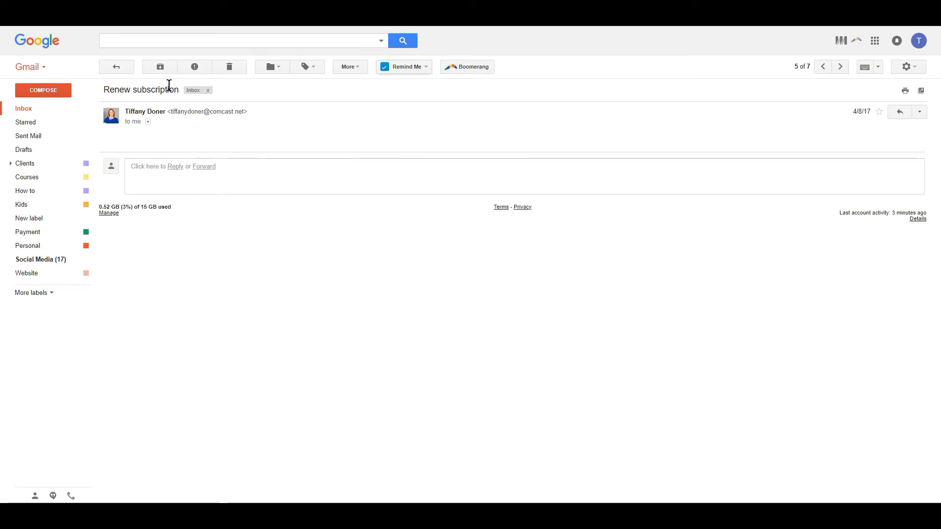
click(360, 69)
click(359, 69)
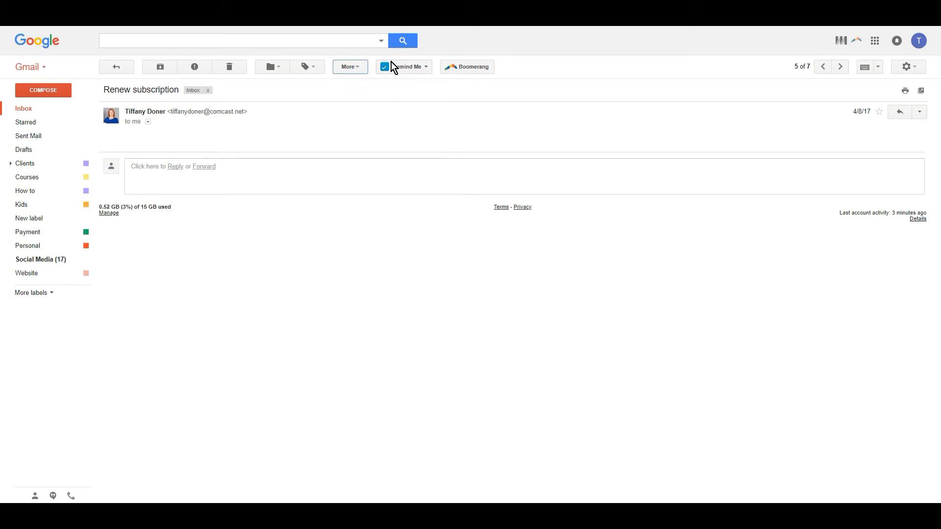
click(361, 71)
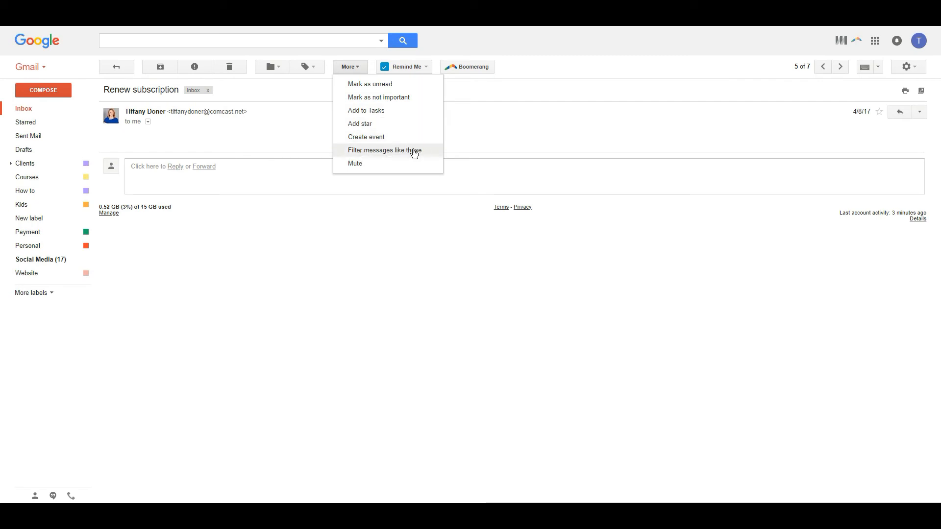
click(414, 152)
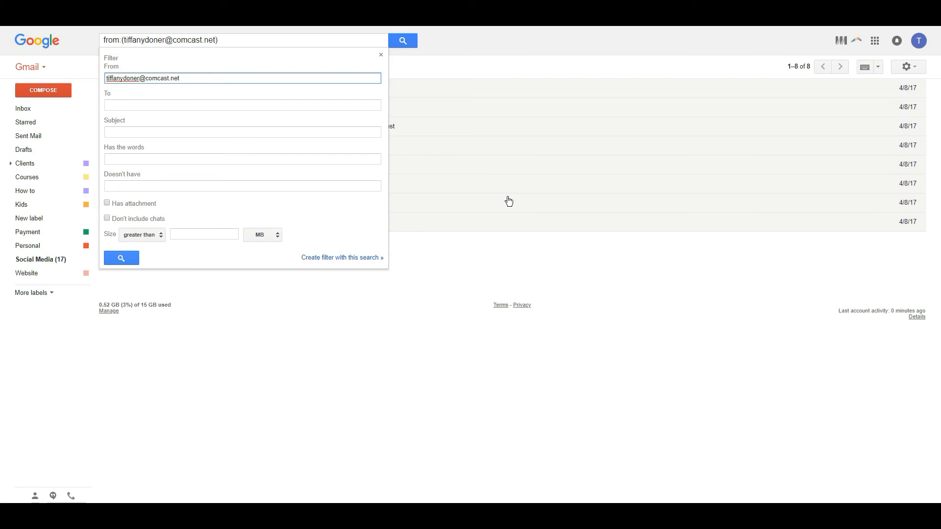
click(368, 260)
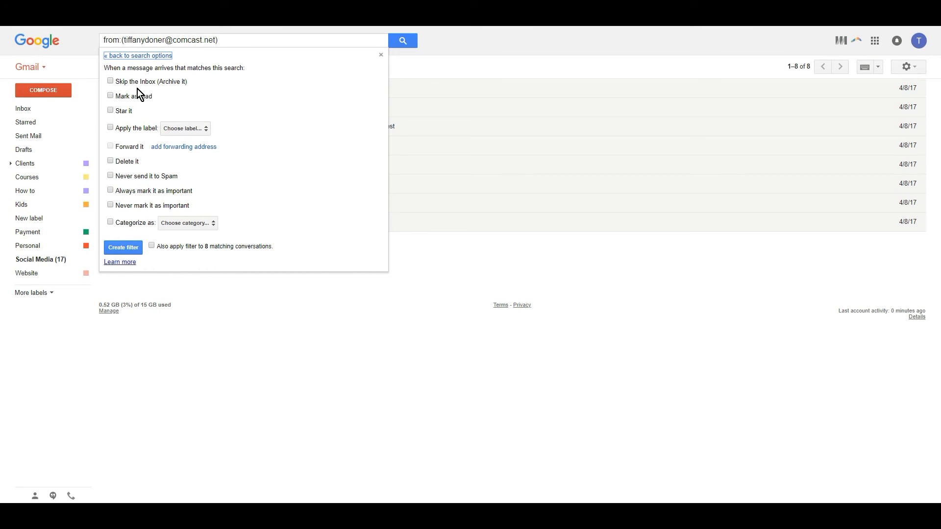
Set the filter to apply the existing label "New label" to matching messages, and review the filter's search criteria.
click(110, 128)
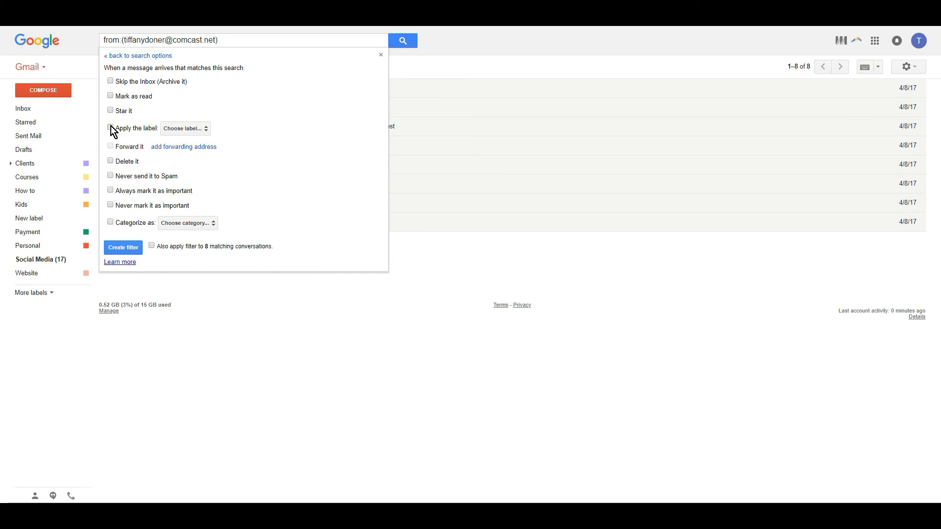
click(169, 129)
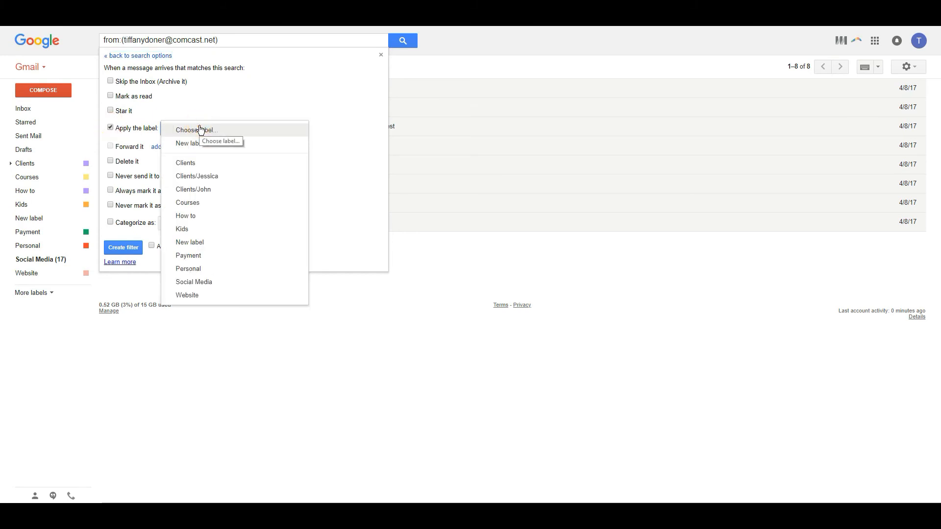
click(208, 243)
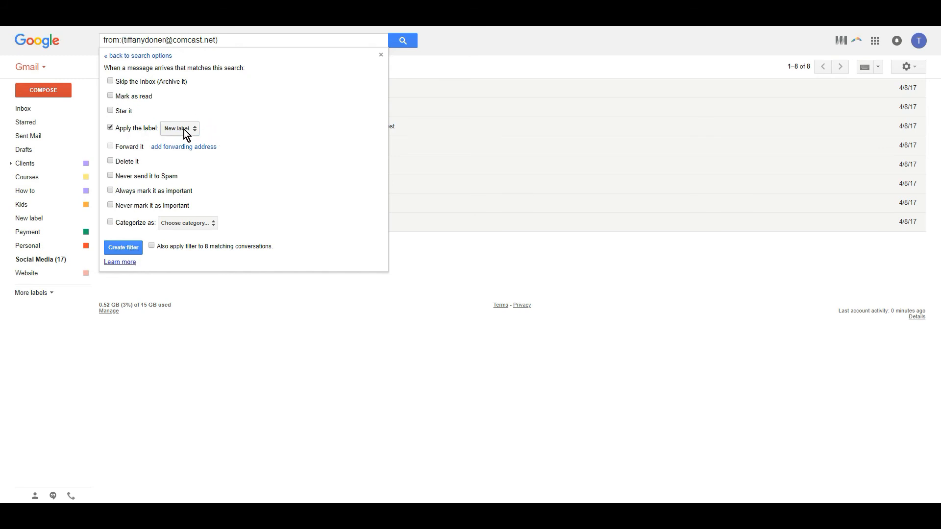
click(124, 57)
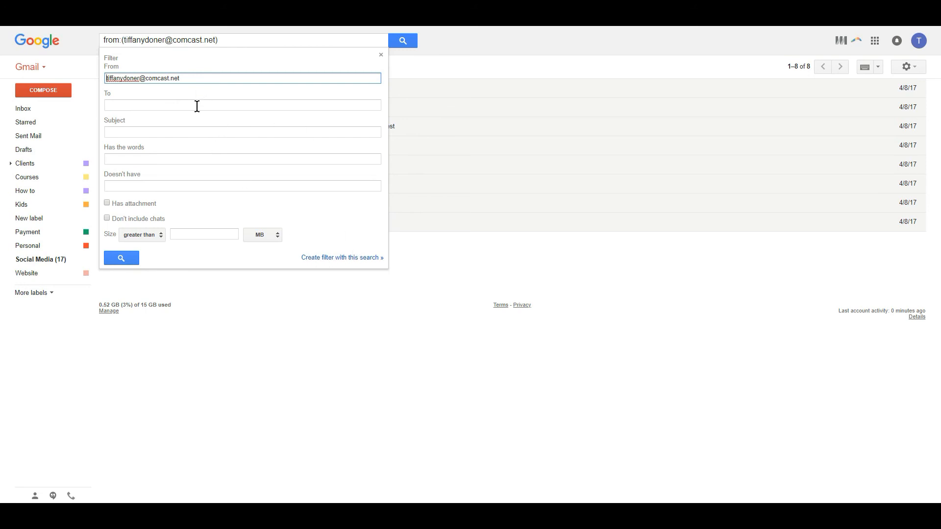
click(348, 260)
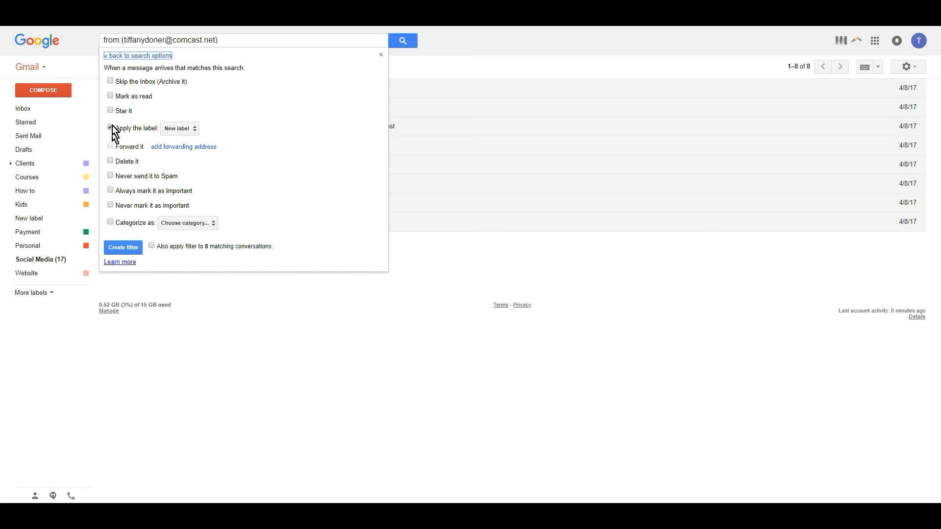
click(197, 129)
click(197, 149)
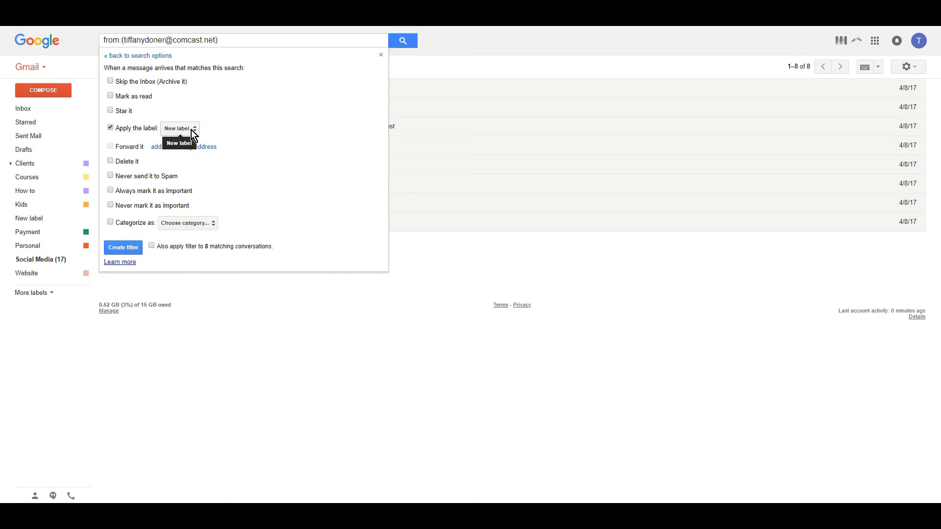
Create the filter with existing matching conversations included, then check the emails under "New label" and return to the inbox.
click(152, 245)
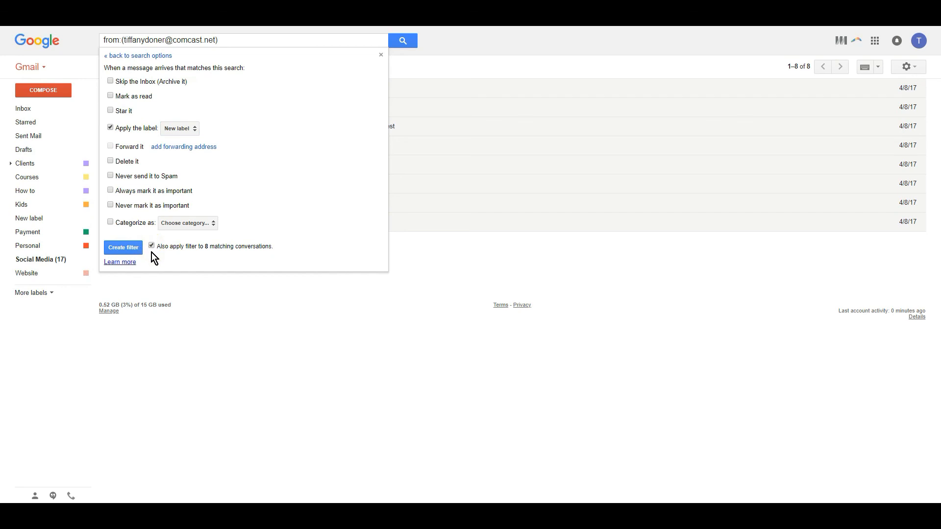
click(123, 247)
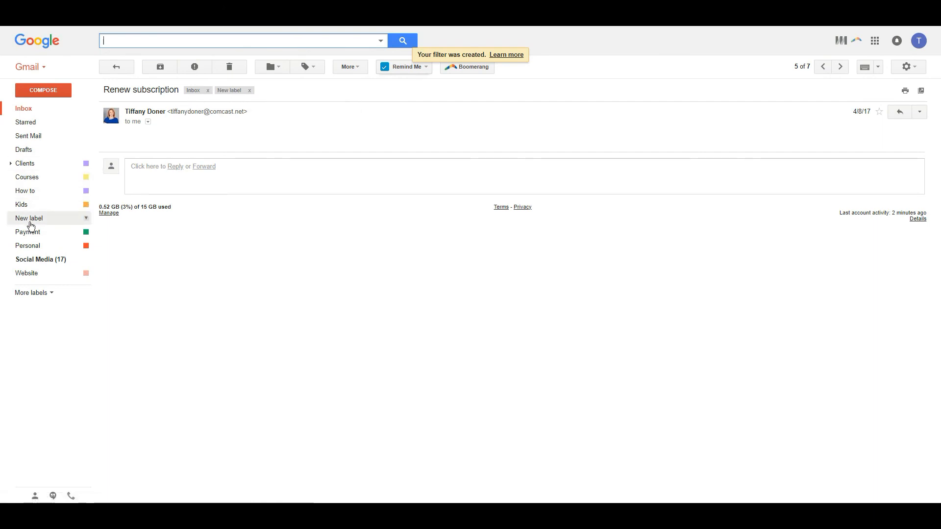
click(32, 220)
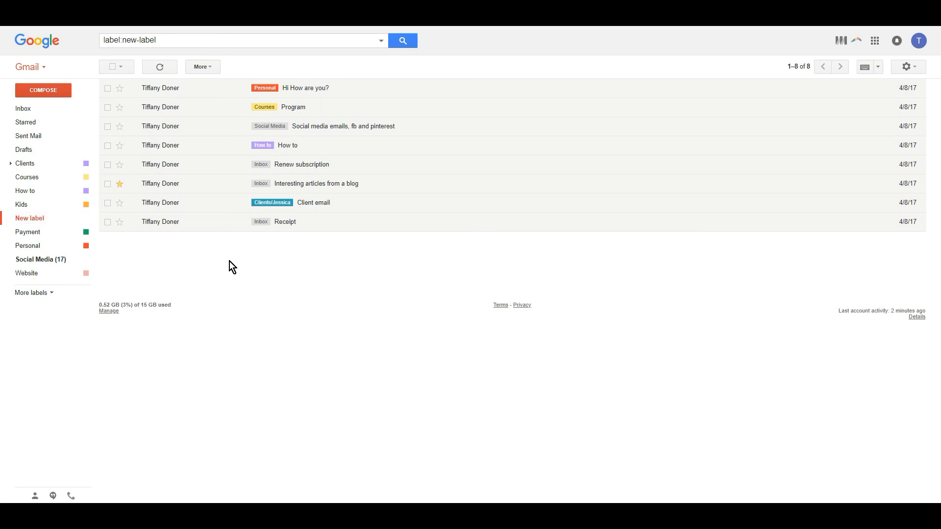
click(33, 108)
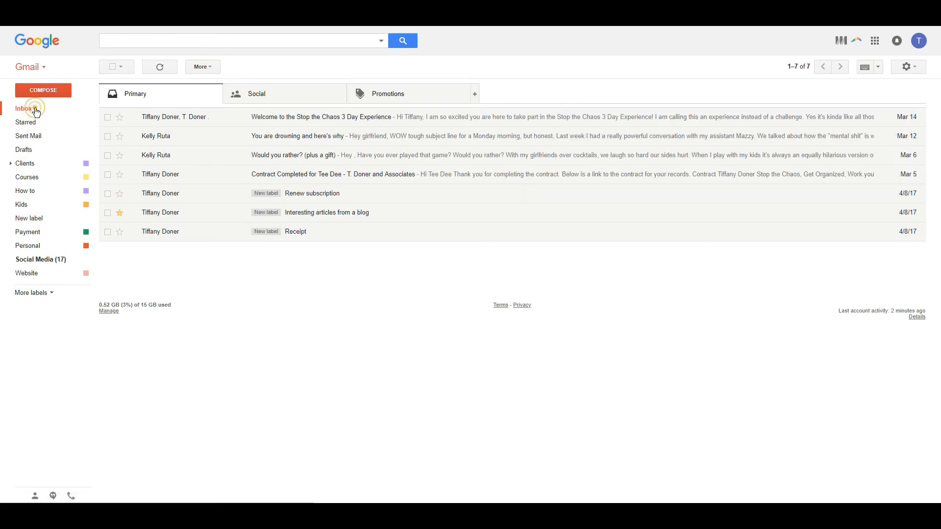